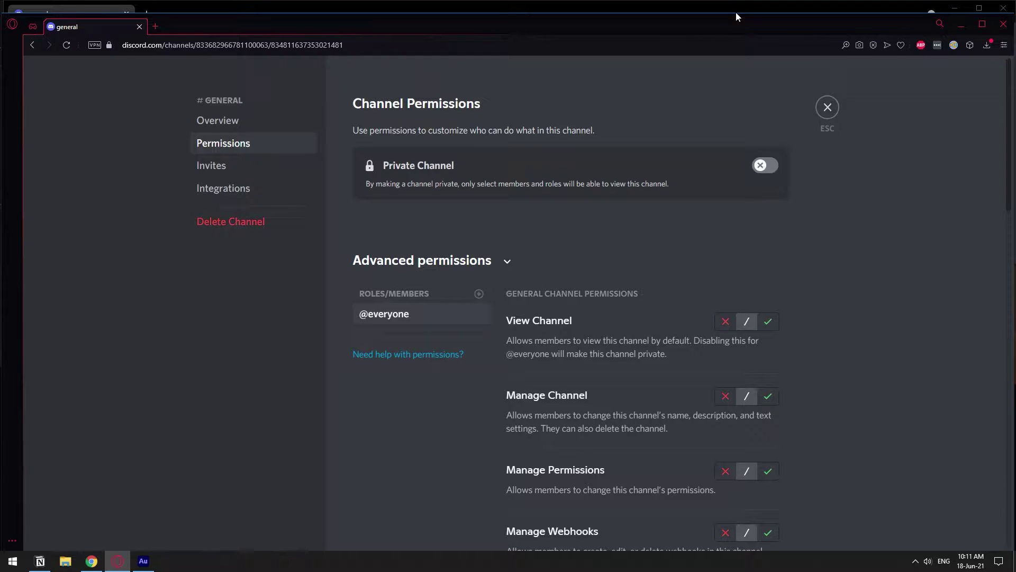
- Shrink the Opera window to reveal the second account's Discord, then close #general's channel settings
drag(737, 16, 778, 264)
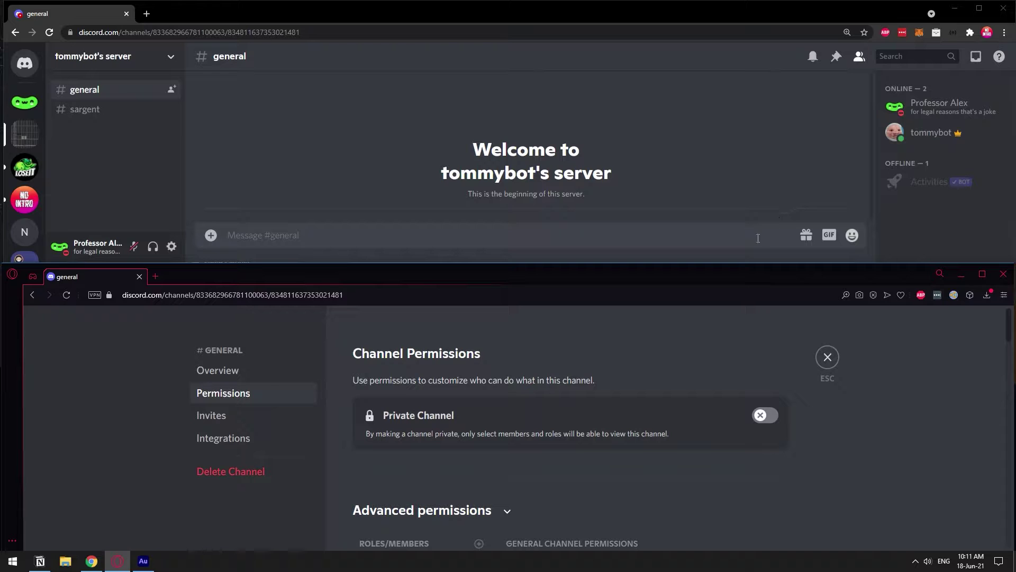
scroll(663, 462, down, 4)
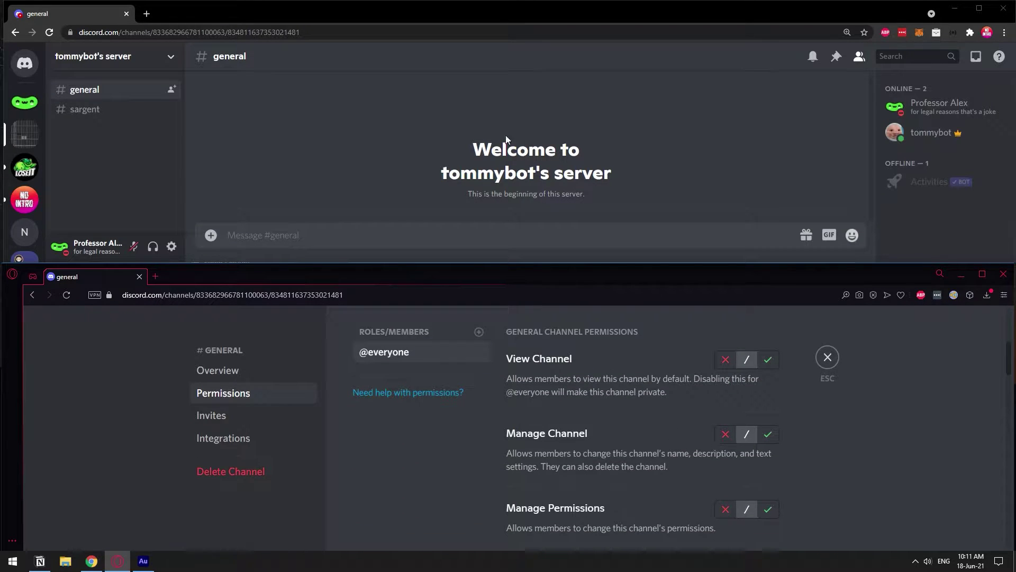
click(227, 217)
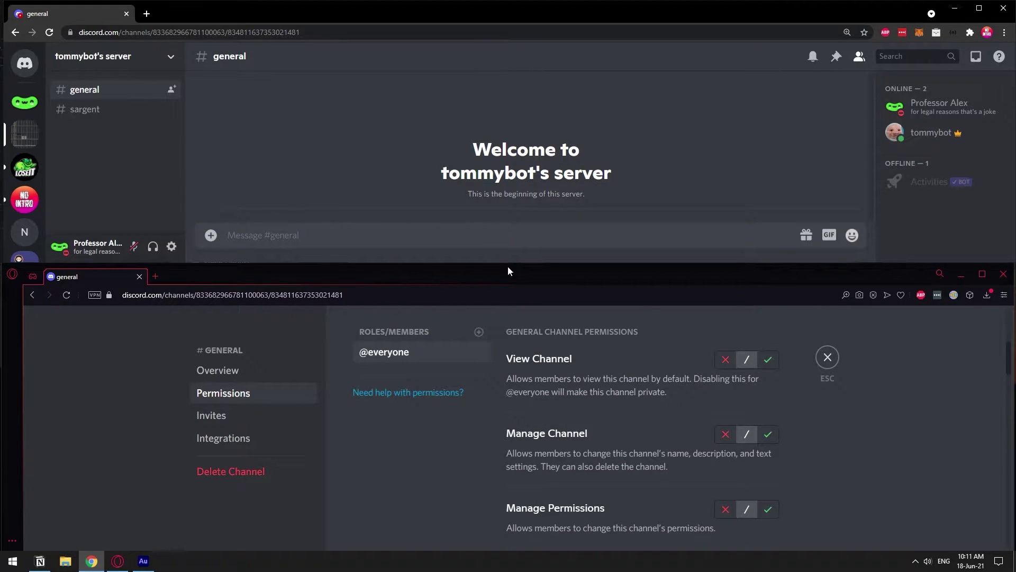
click(825, 358)
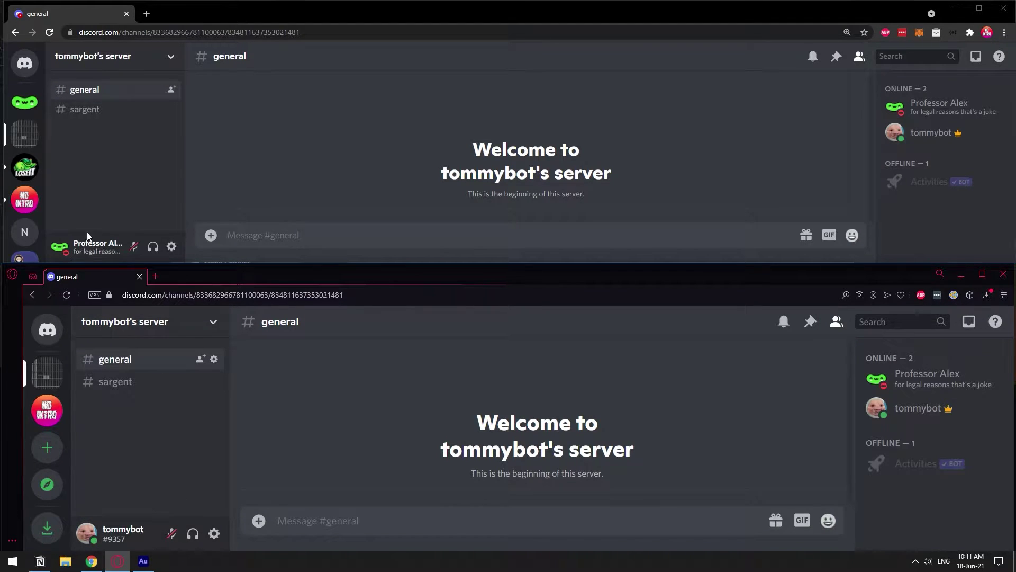
- Glance at the second member's profile, then go to the server's Roles settings page
click(921, 111)
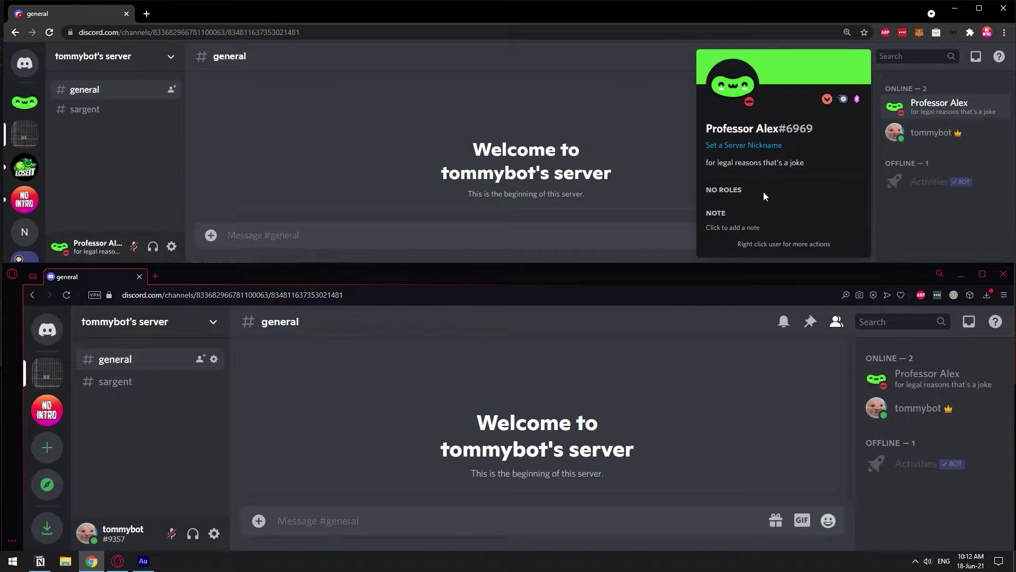
click(397, 158)
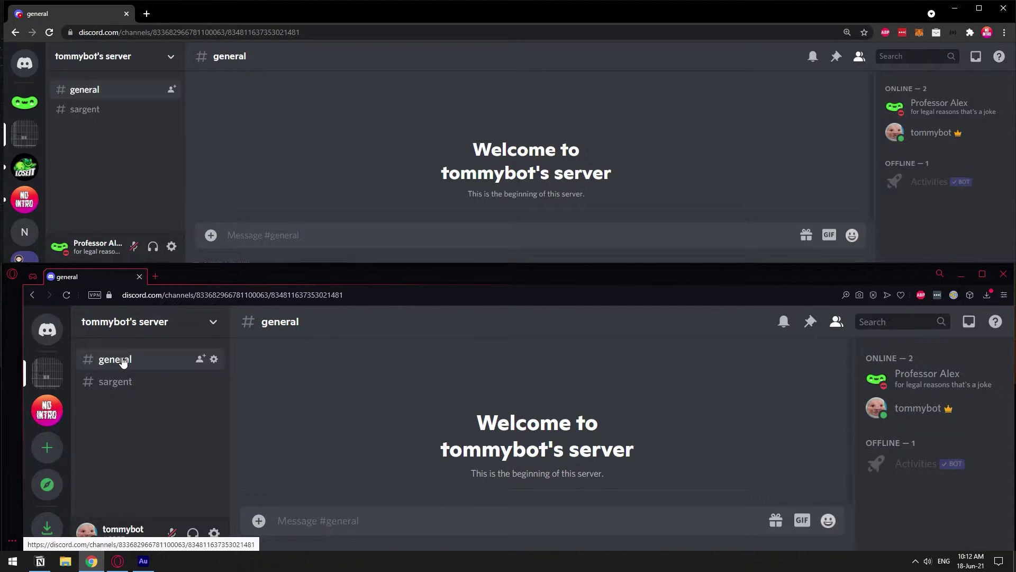
click(220, 321)
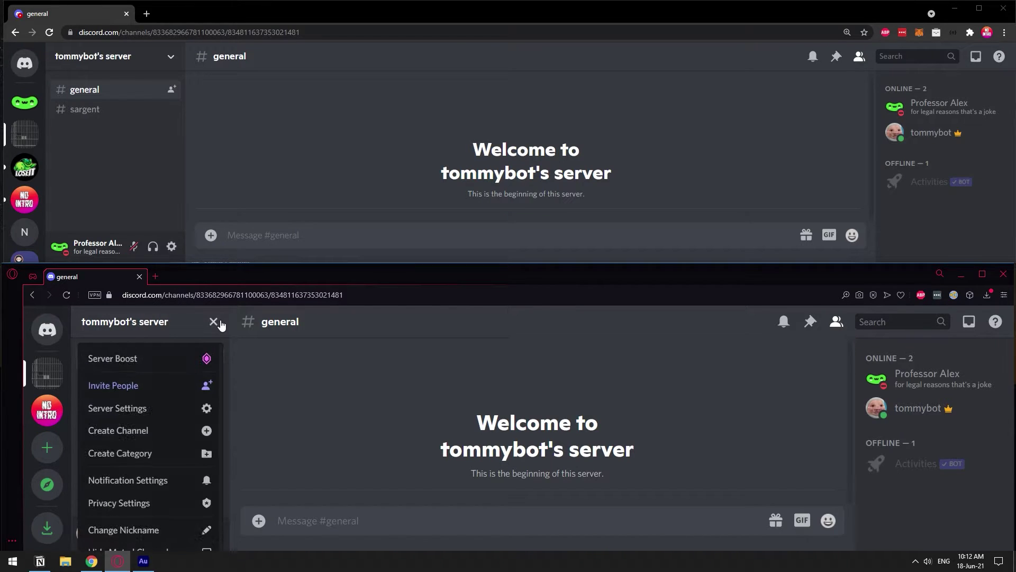
click(153, 407)
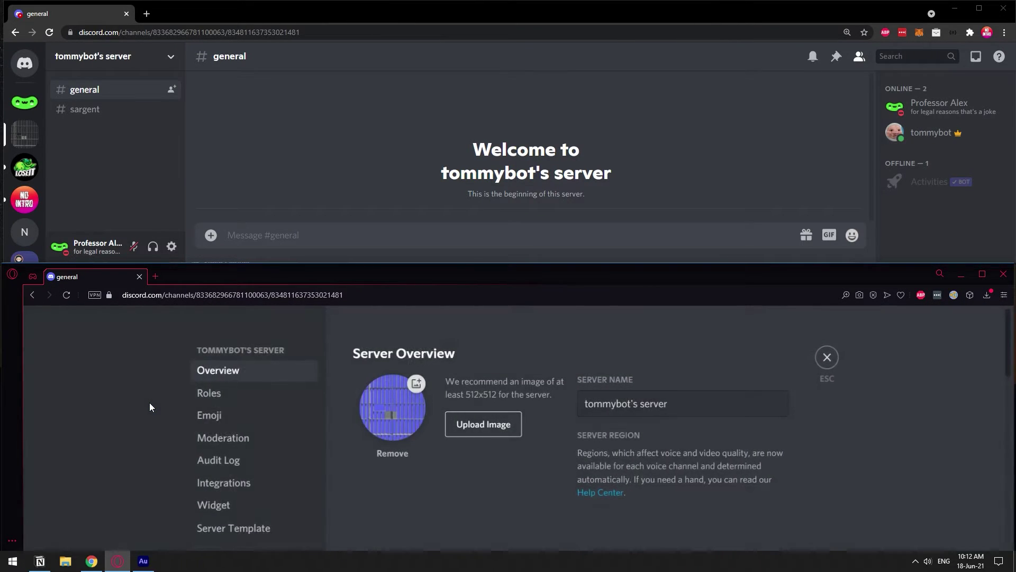
click(227, 396)
scroll(729, 422, down, 4)
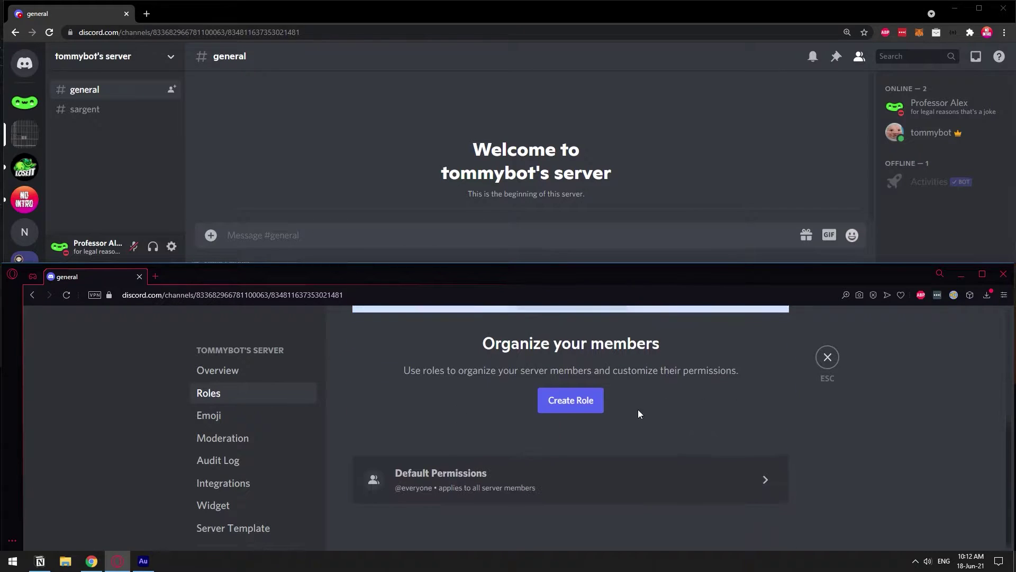
- Create a new role named 'test role' with a yellow colour and save it
click(583, 401)
click(581, 455)
key(BackSpace)
key(BackSpace)
key(BackSpace)
key(BackSpace)
key(BackSpace)
key(BackSpace)
key(BackSpace)
key(BackSpace)
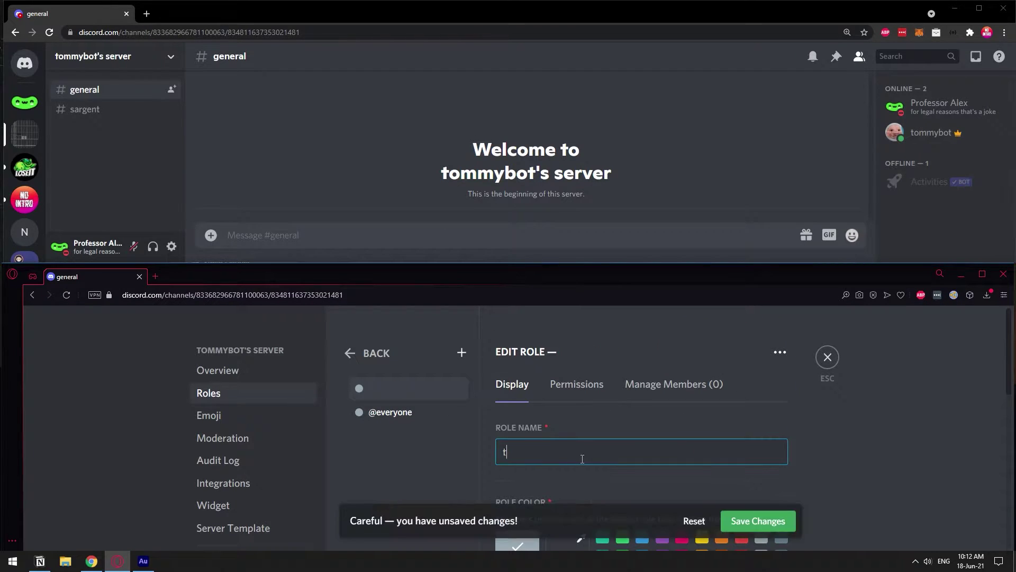
text(test role)
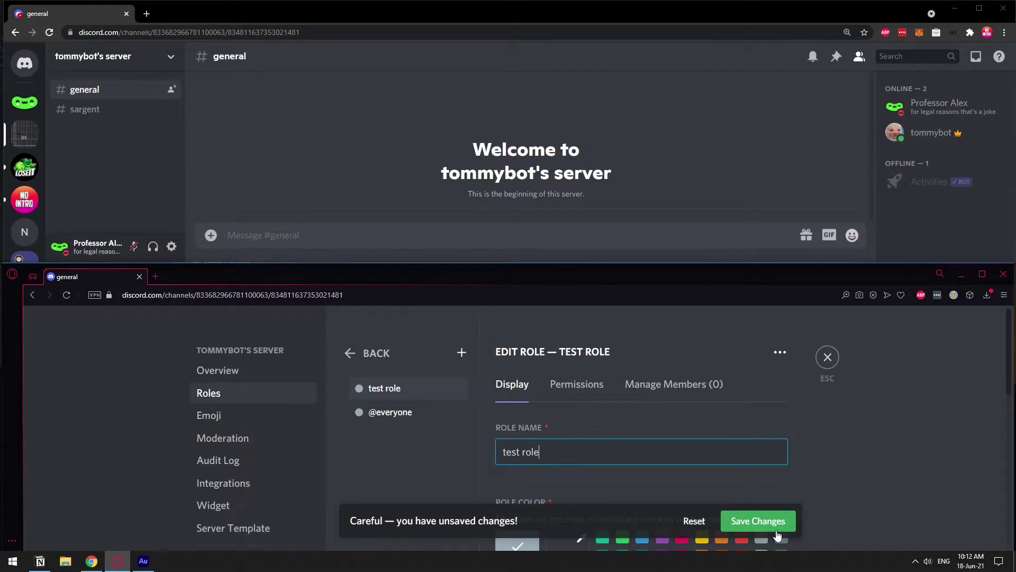
scroll(742, 496, down, 3)
click(704, 437)
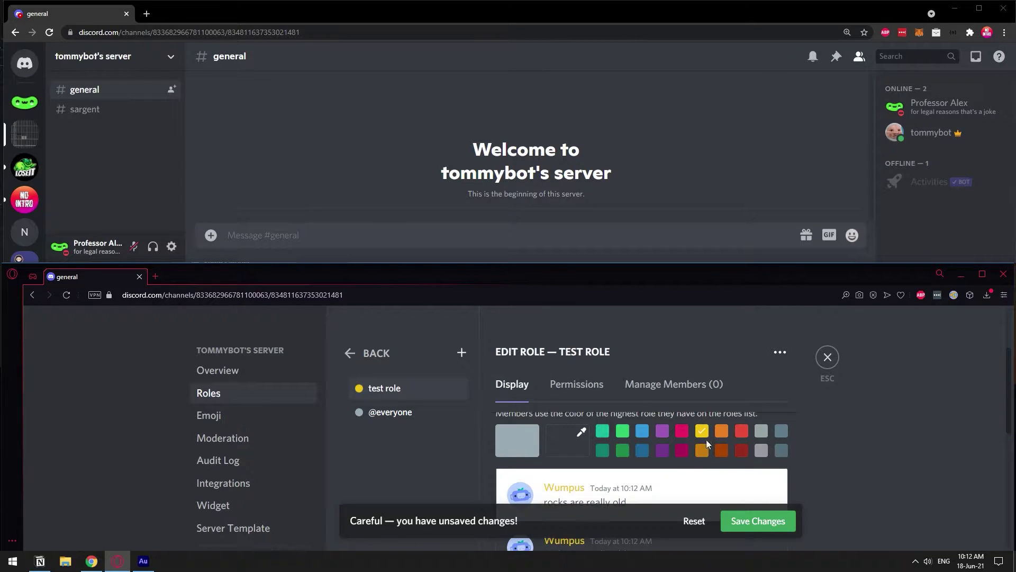
click(756, 520)
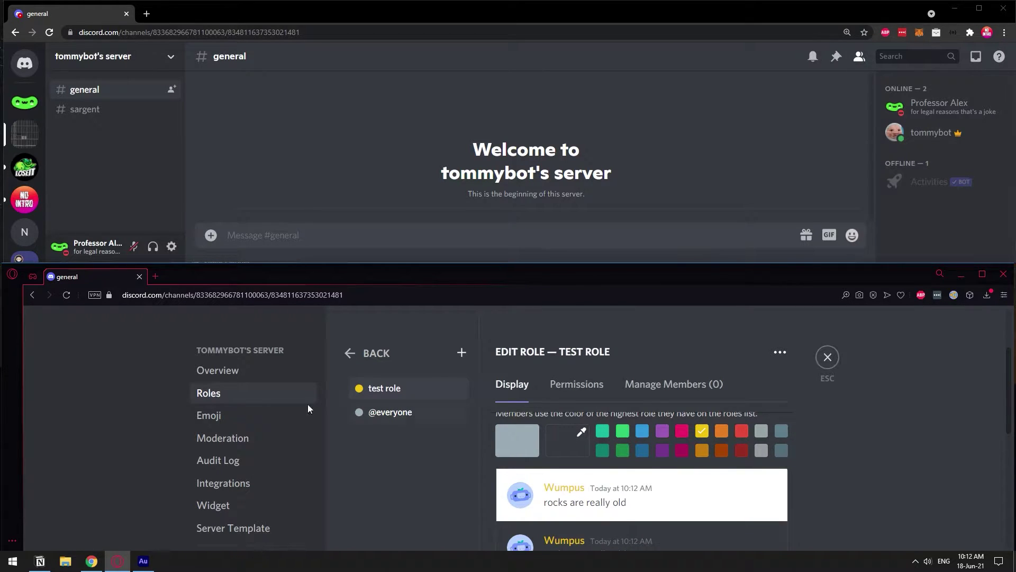
- Close server settings and assign test role to the second member
click(825, 358)
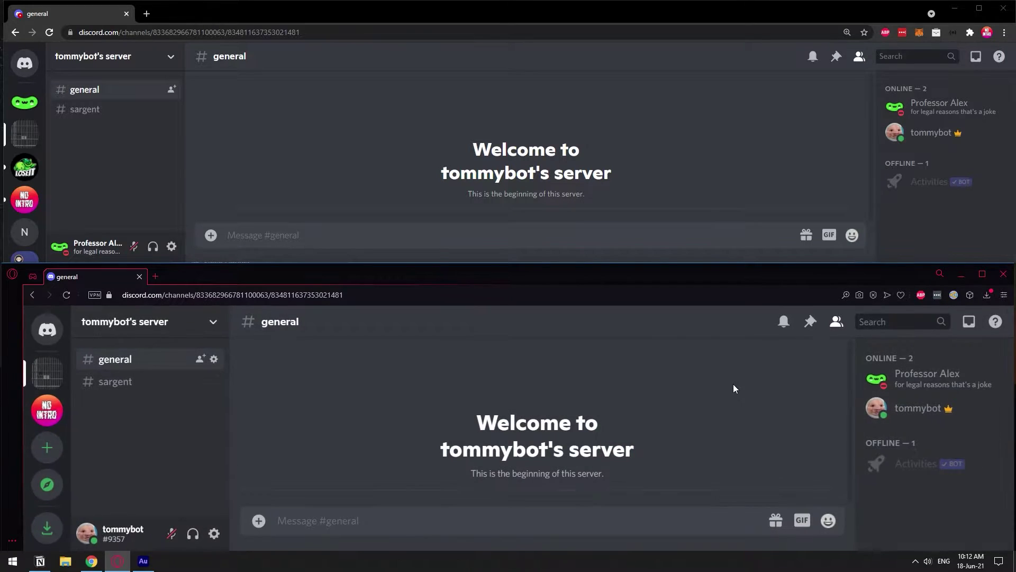
click(903, 379)
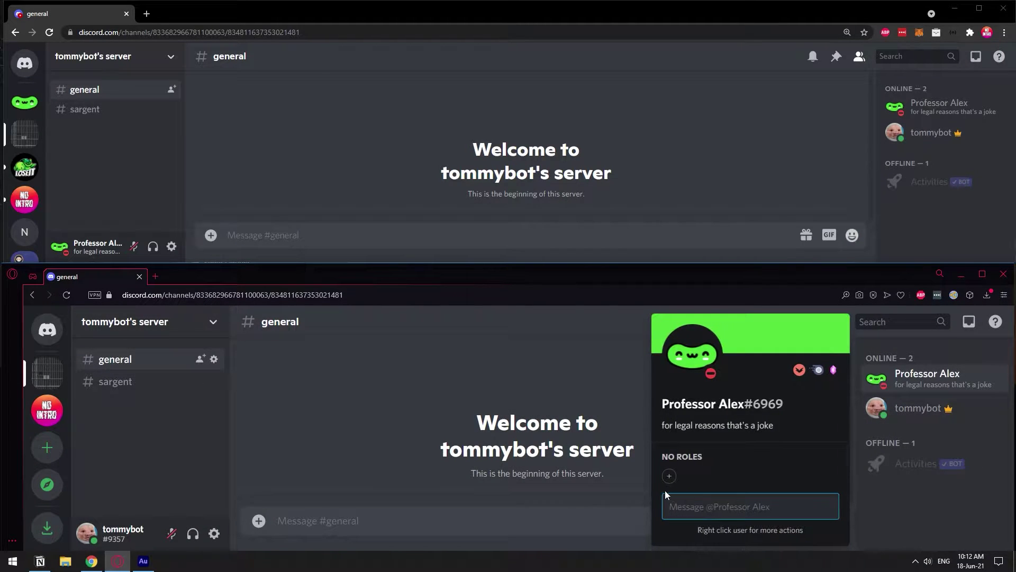
click(668, 475)
click(643, 536)
click(643, 534)
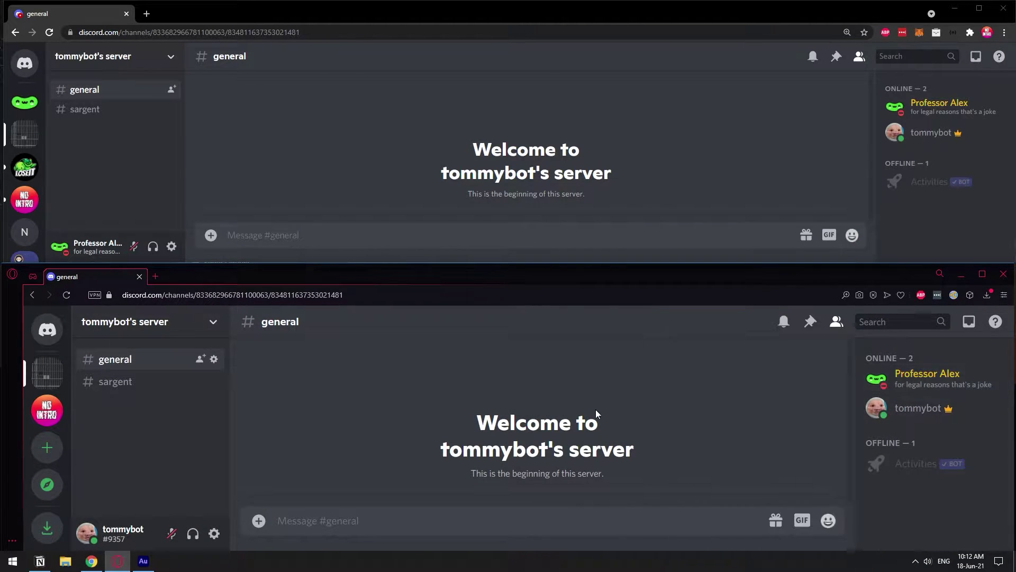
- Add test role to #general's channel permission overrides
right_click(117, 359)
click(159, 421)
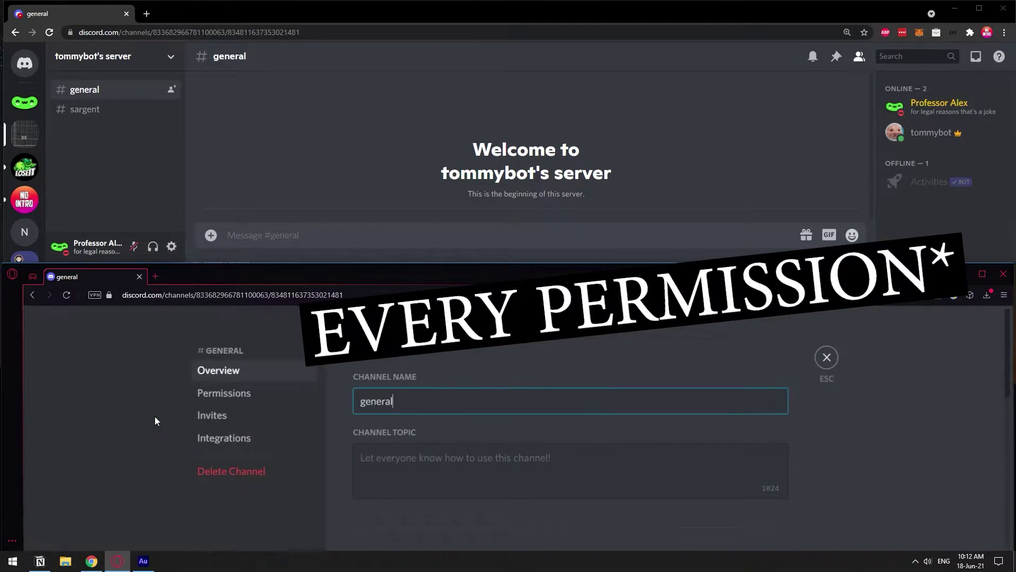
click(243, 395)
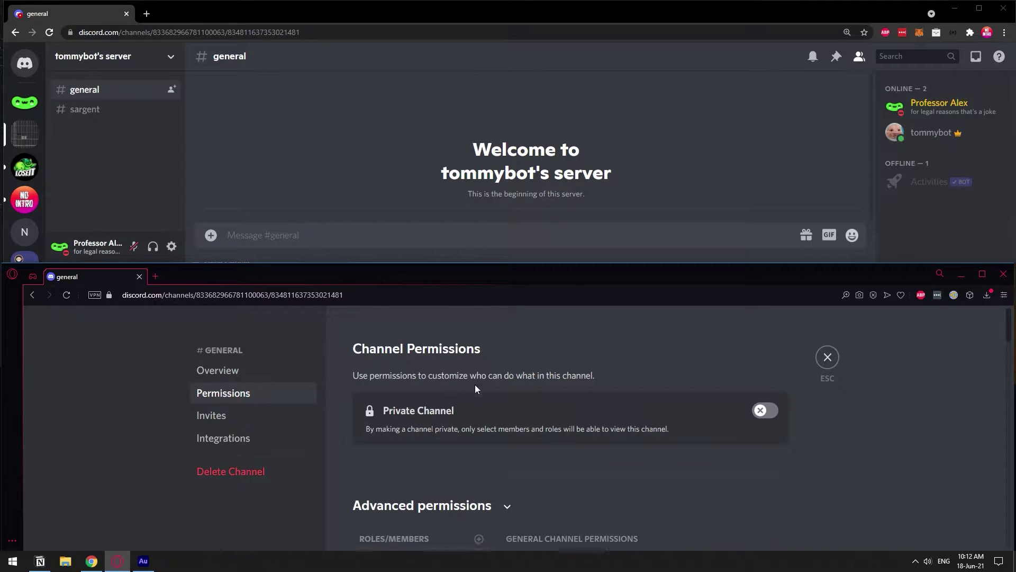
scroll(475, 384, down, 2)
click(479, 439)
scroll(481, 419, down, 2)
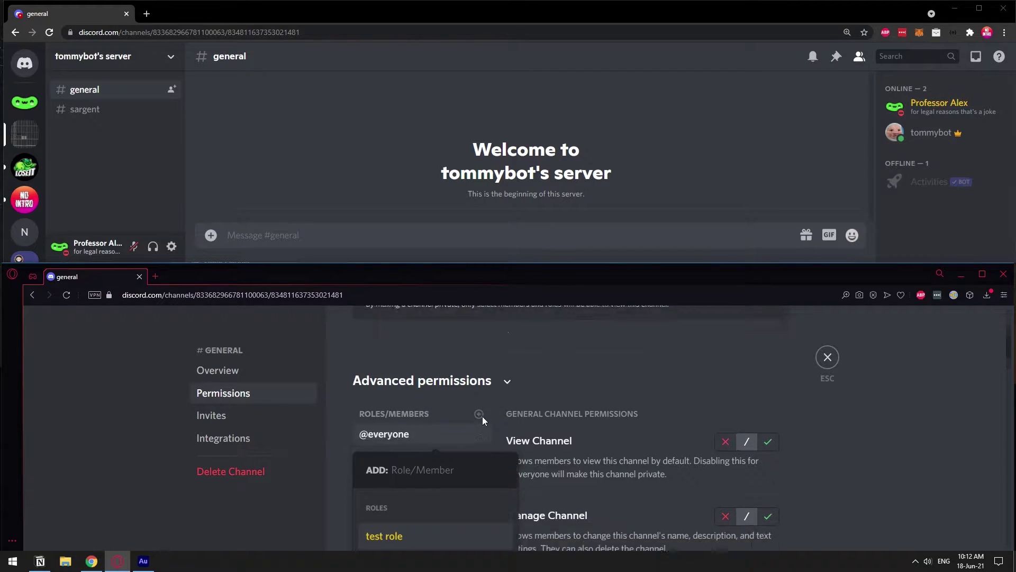
click(412, 536)
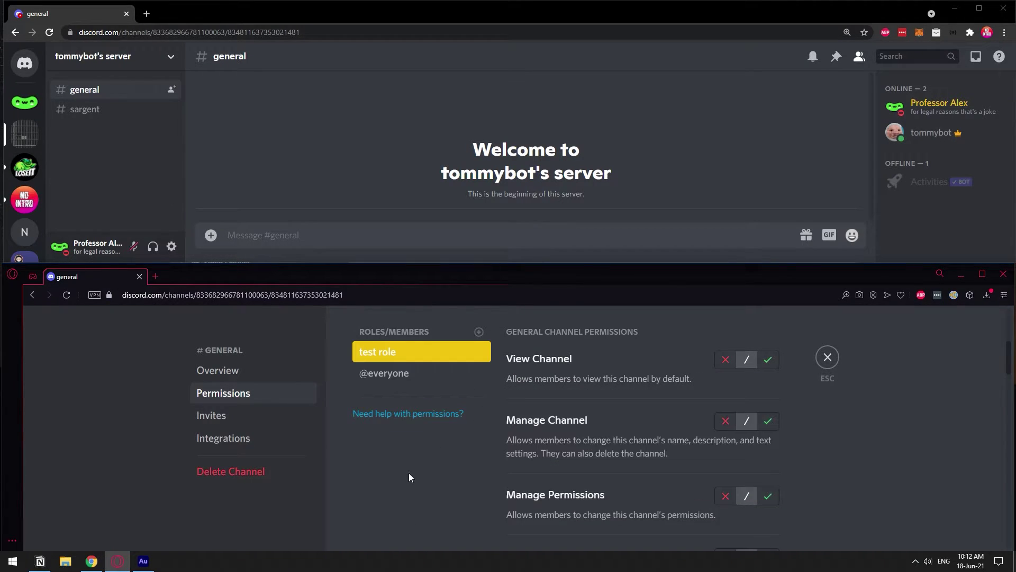
scroll(537, 434, up, 2)
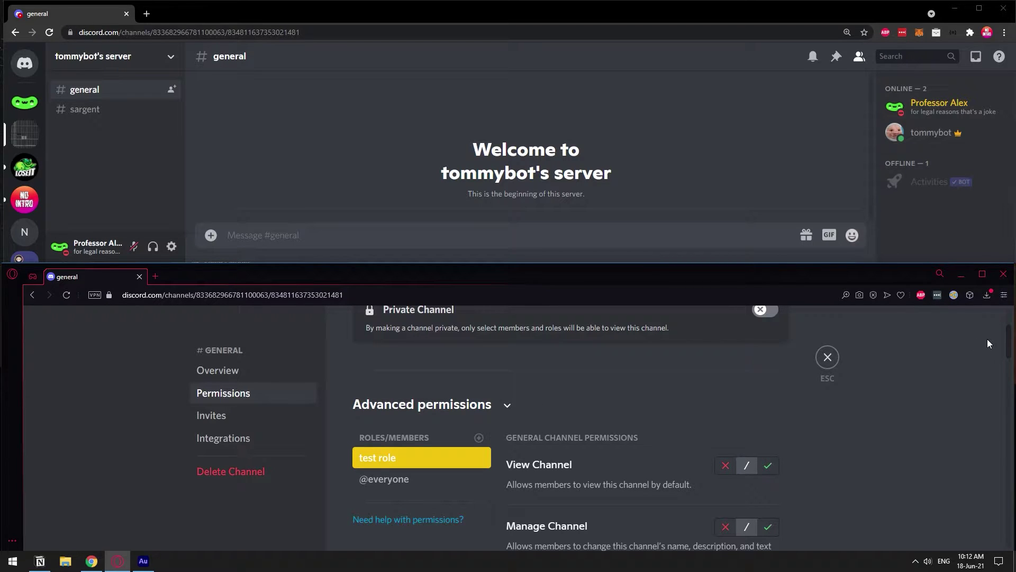
drag(1010, 338, 1010, 354)
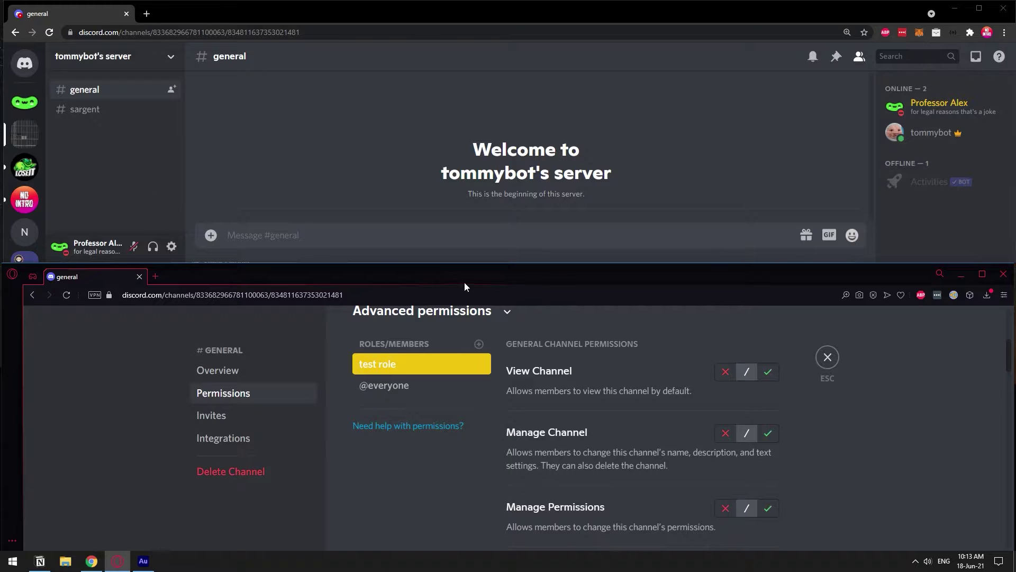
click(723, 372)
click(743, 527)
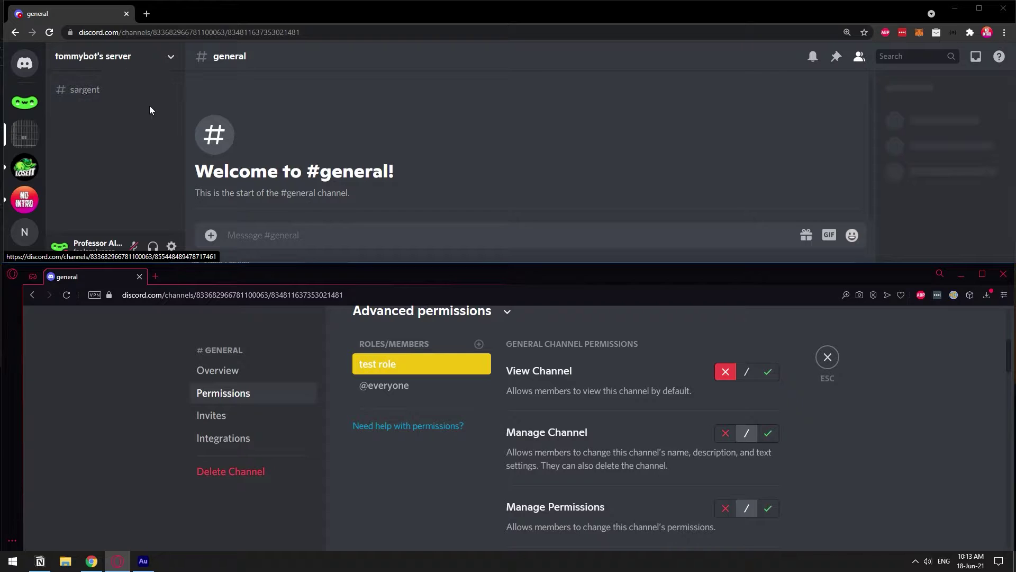
click(746, 371)
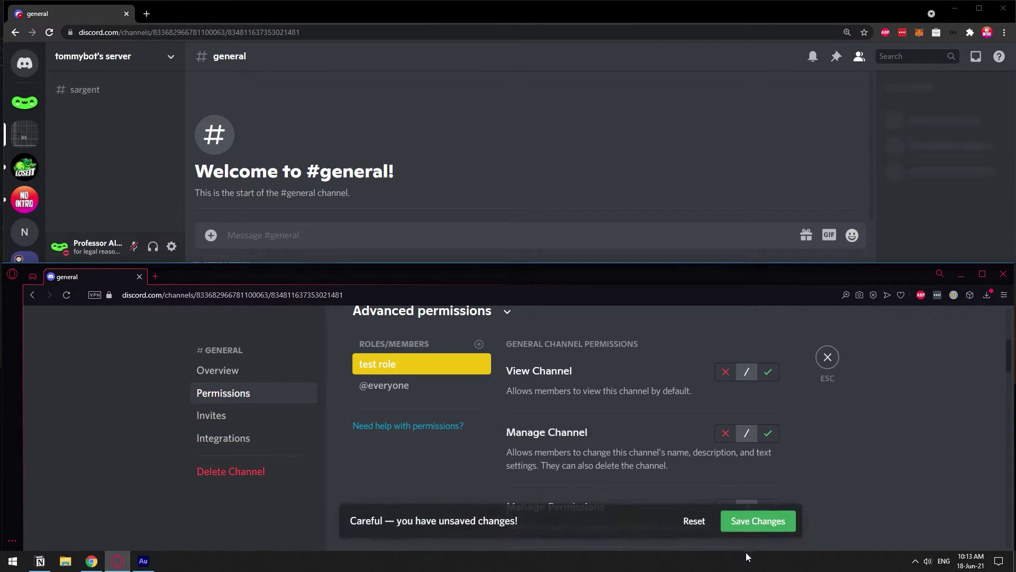
click(755, 498)
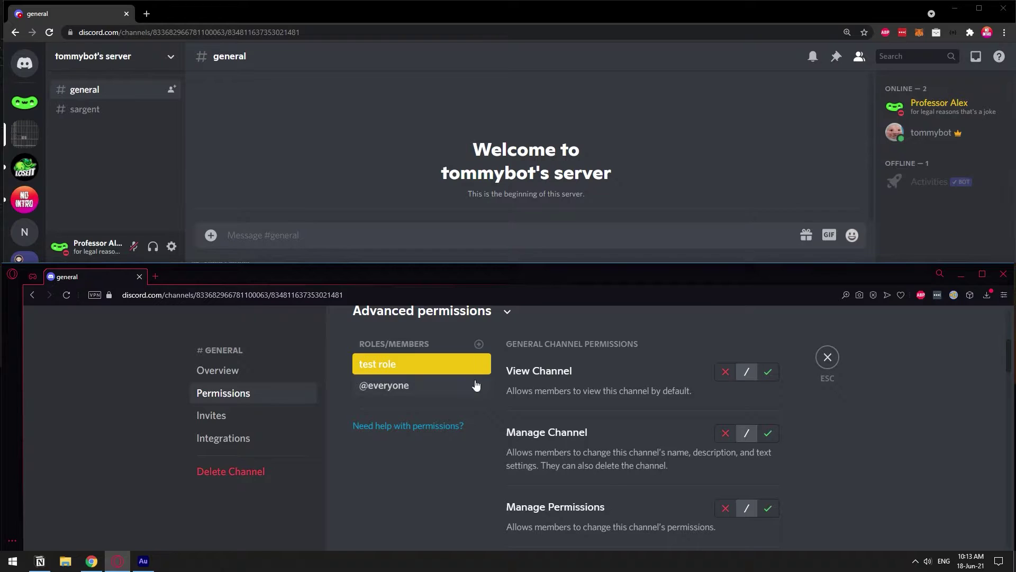
click(415, 388)
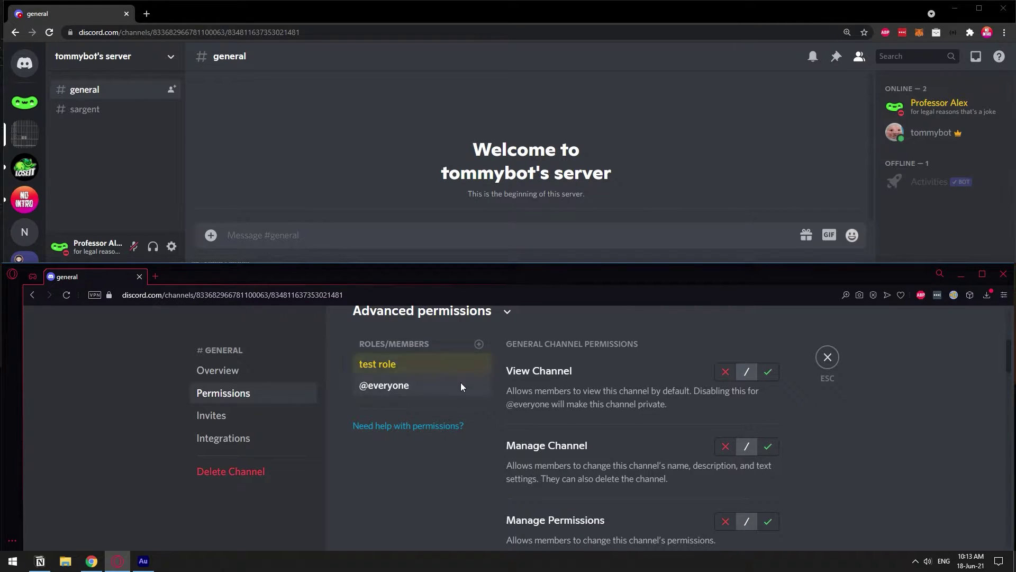
click(725, 371)
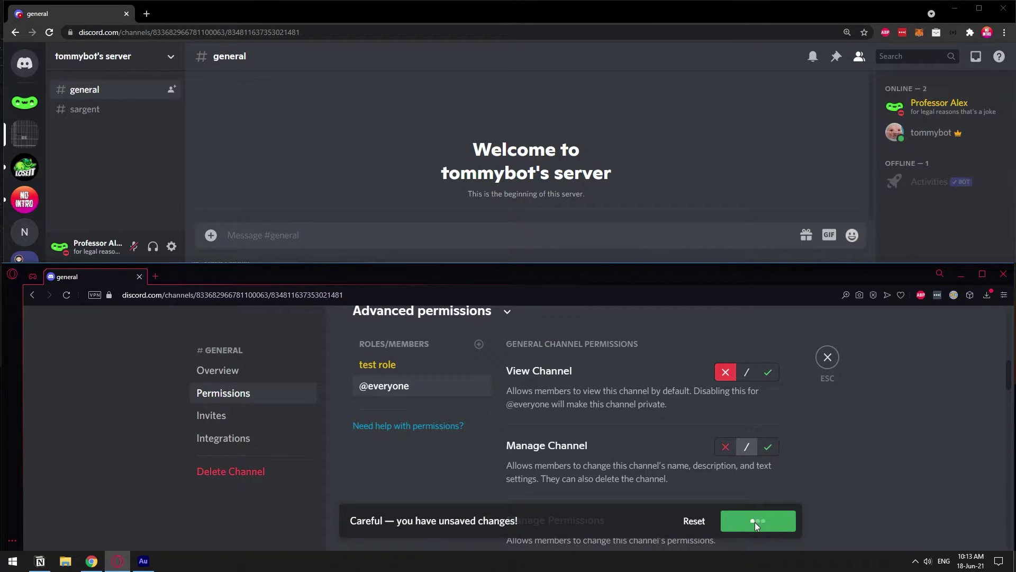
click(758, 521)
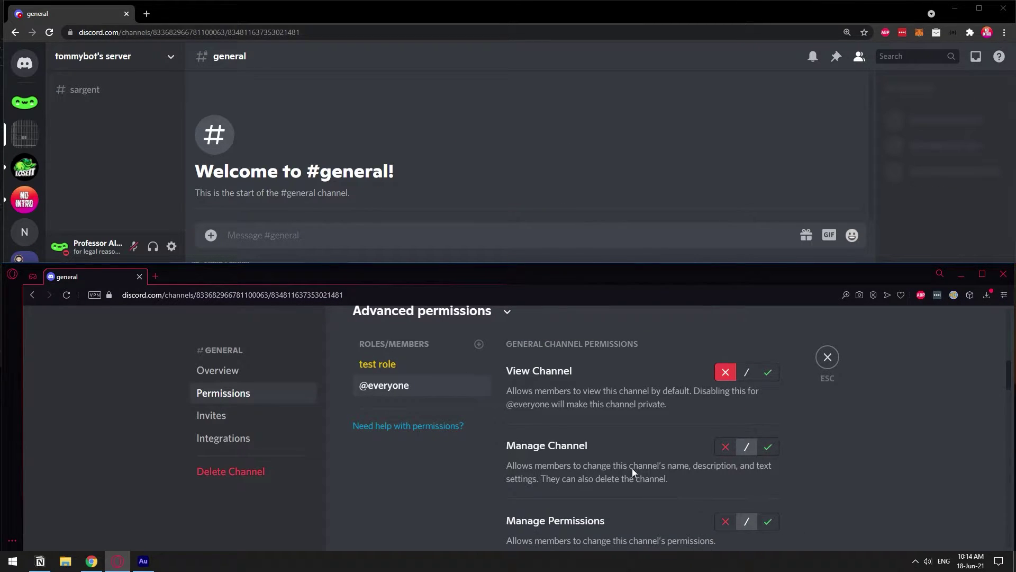
click(389, 364)
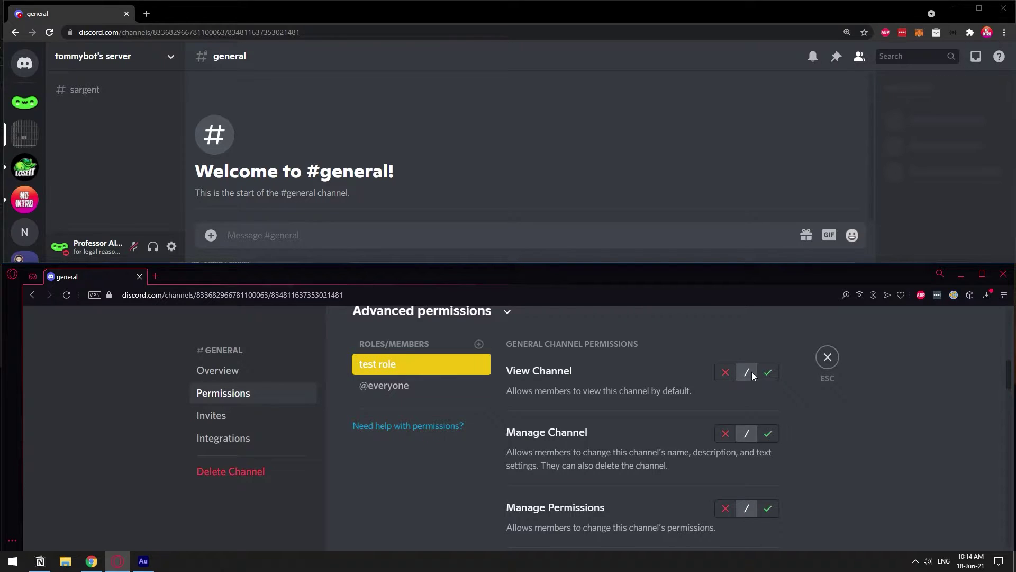
click(428, 392)
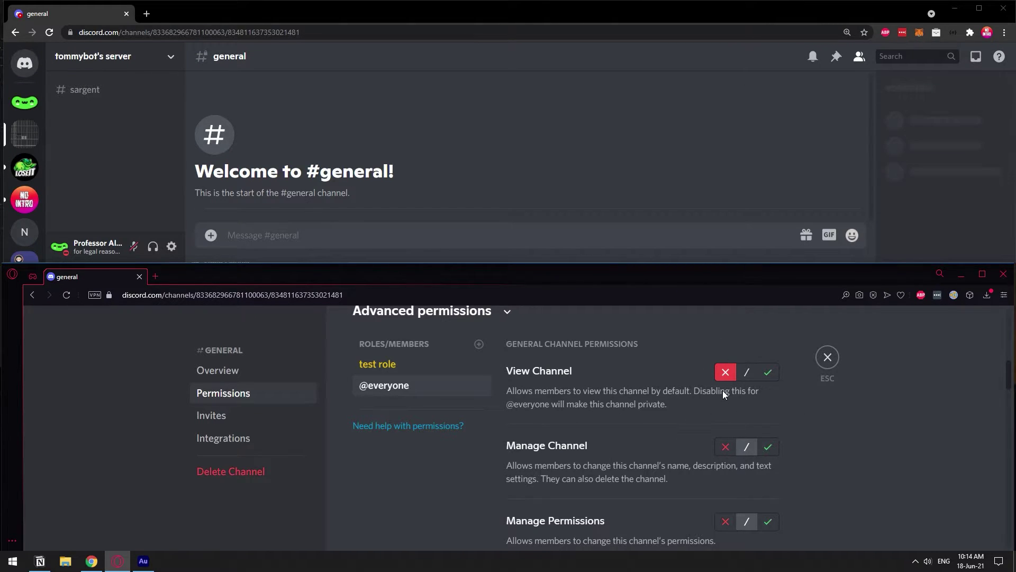
click(483, 366)
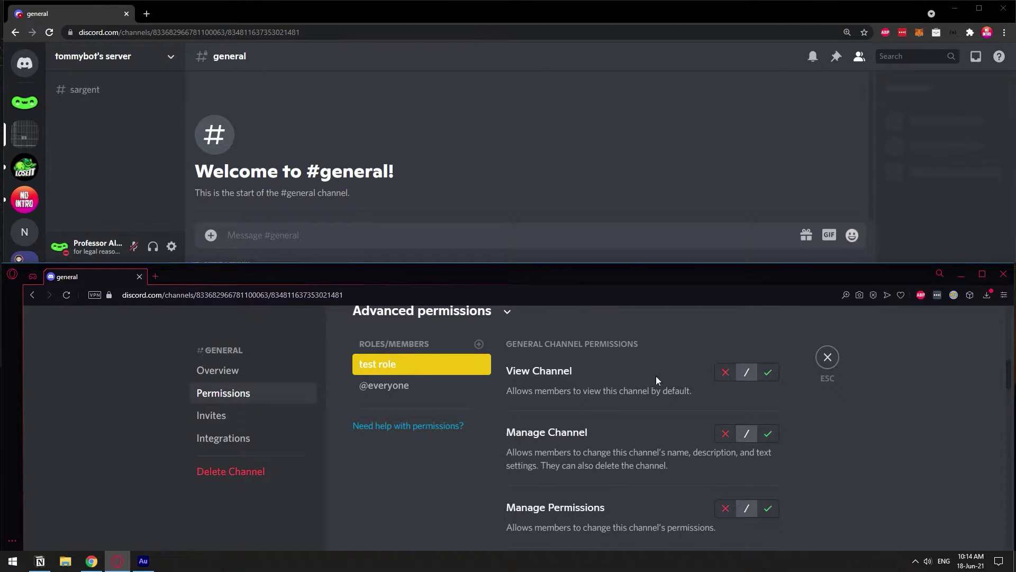
click(434, 389)
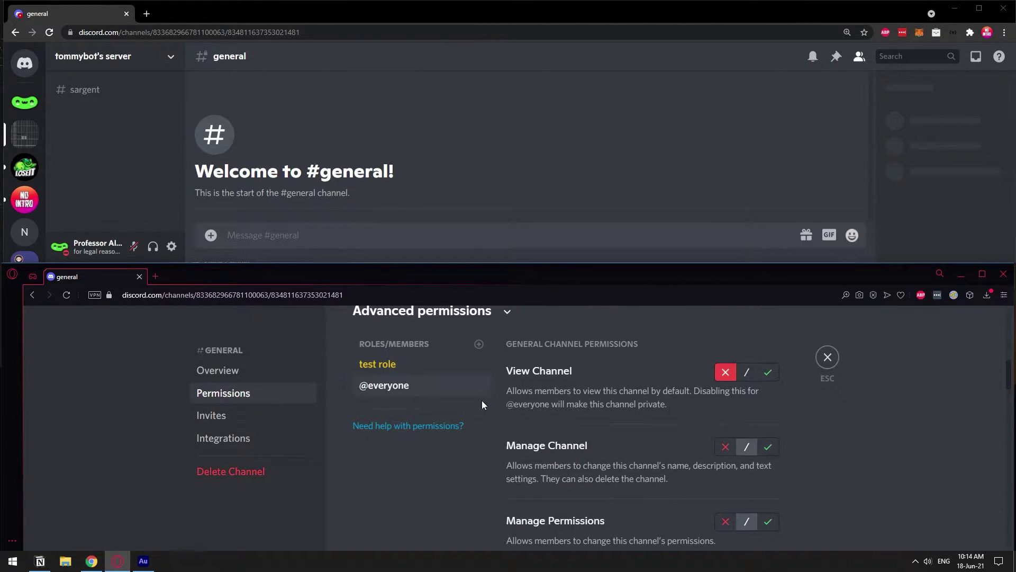
click(408, 366)
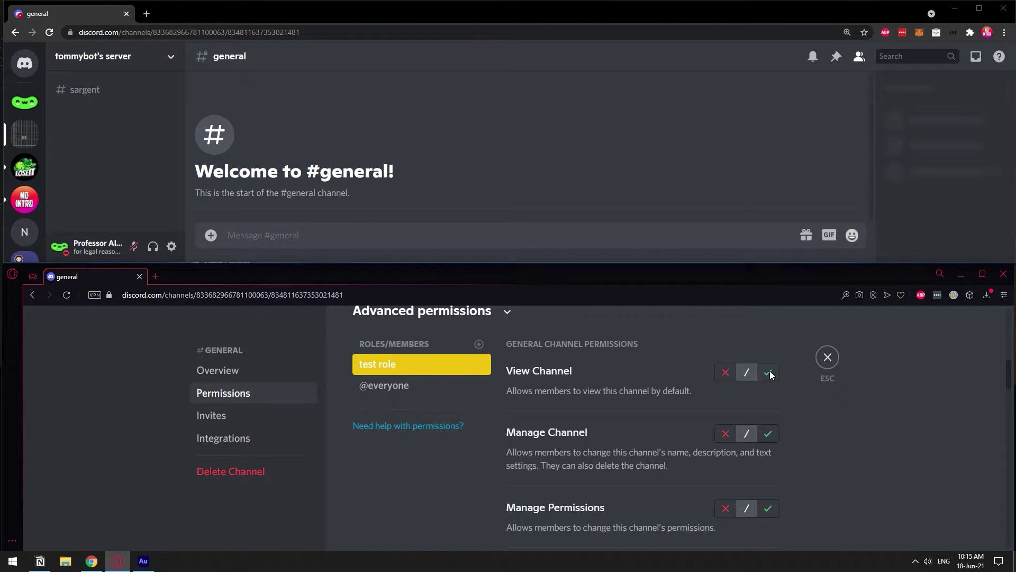
click(768, 372)
click(760, 520)
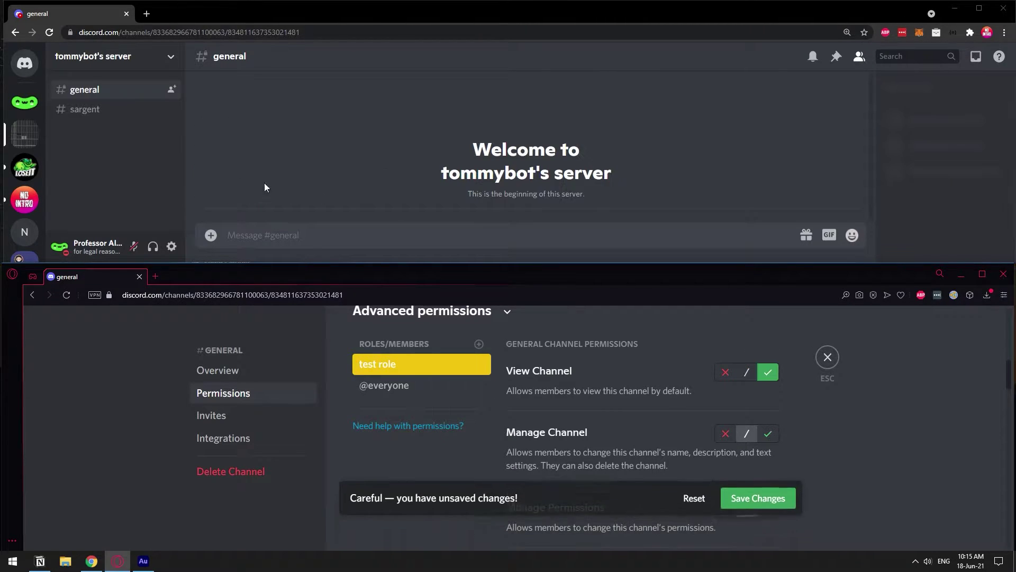
click(264, 183)
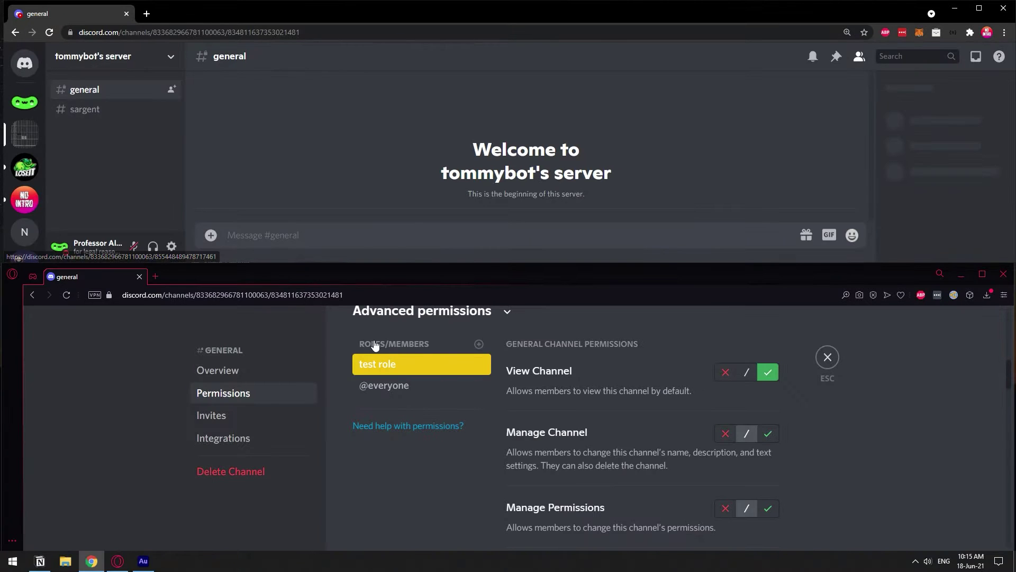
click(746, 373)
click(402, 385)
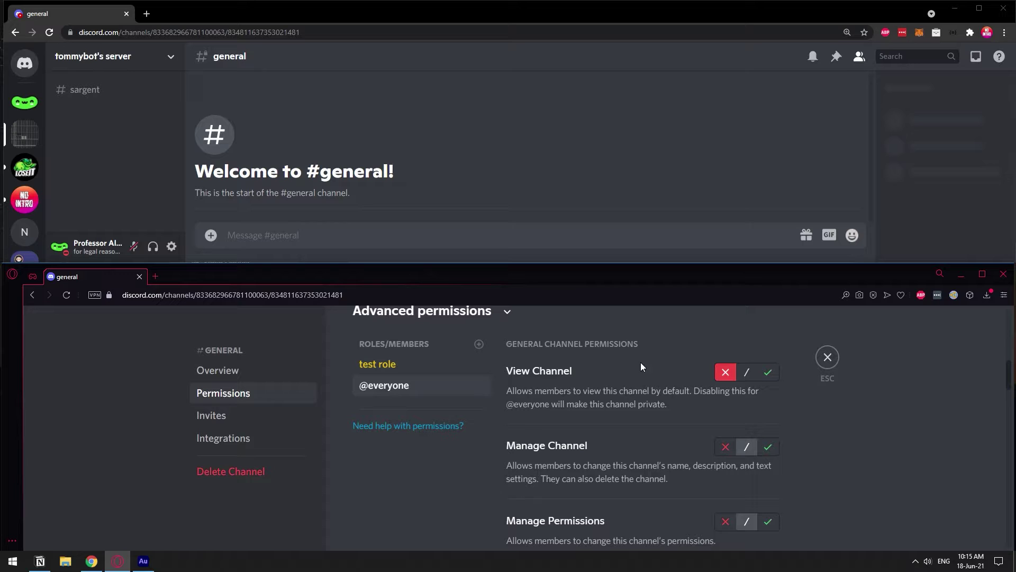
click(740, 375)
click(756, 516)
click(433, 365)
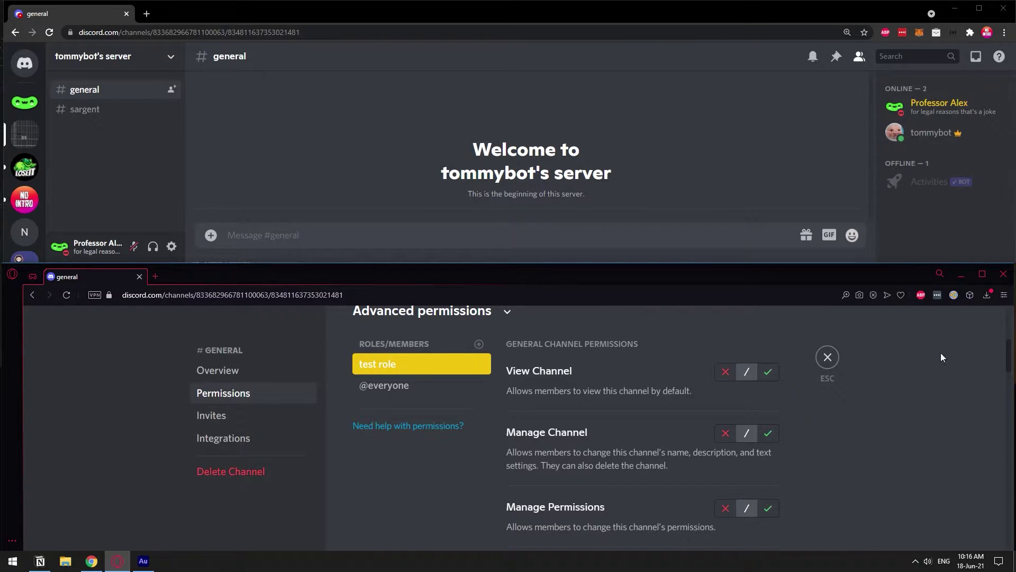
- Allow Manage Channel for test role on #general, checking the second account's channel options before and after
drag(1012, 360, 1010, 369)
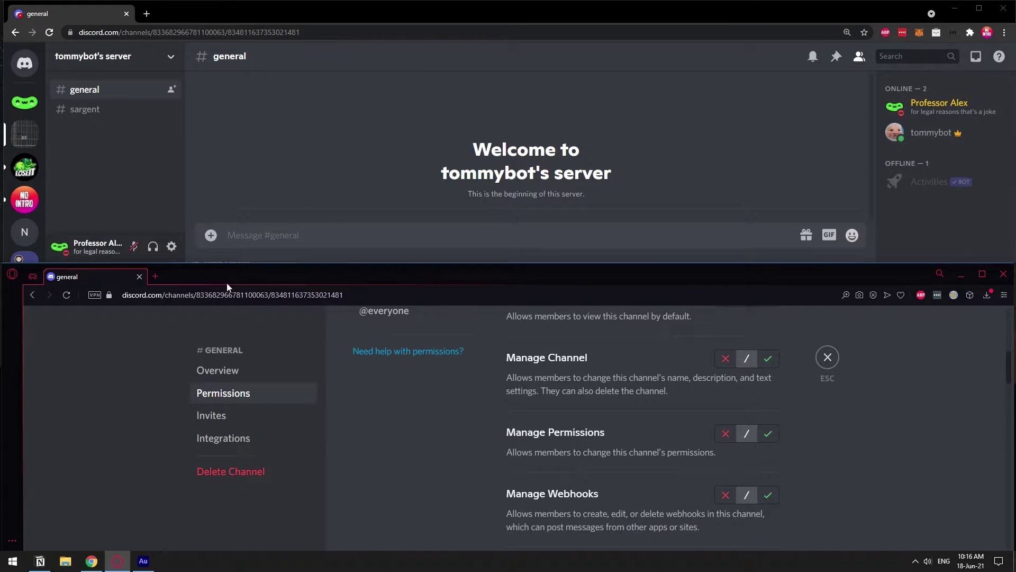
right_click(95, 94)
mouse_move(155, 134)
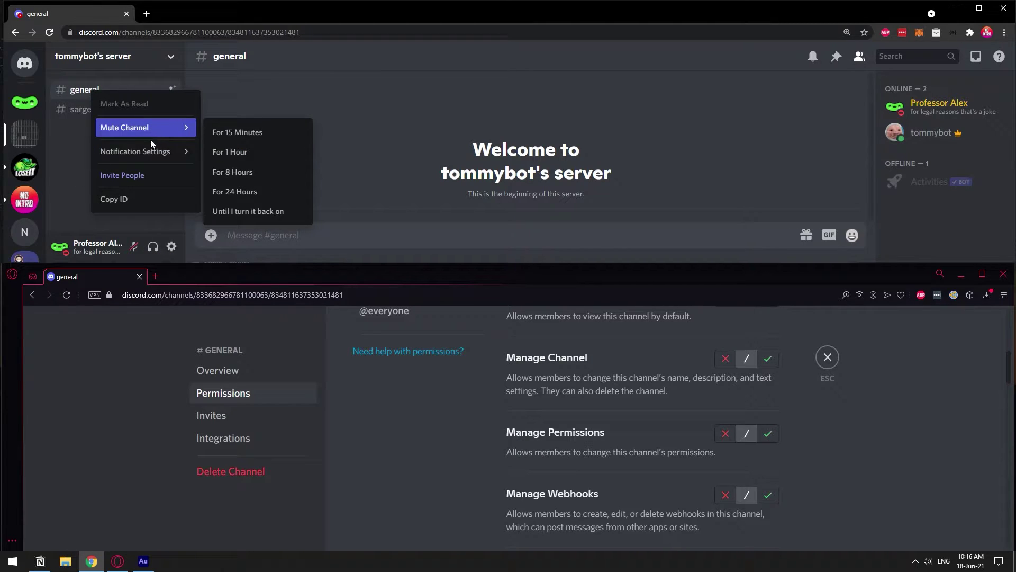
click(322, 155)
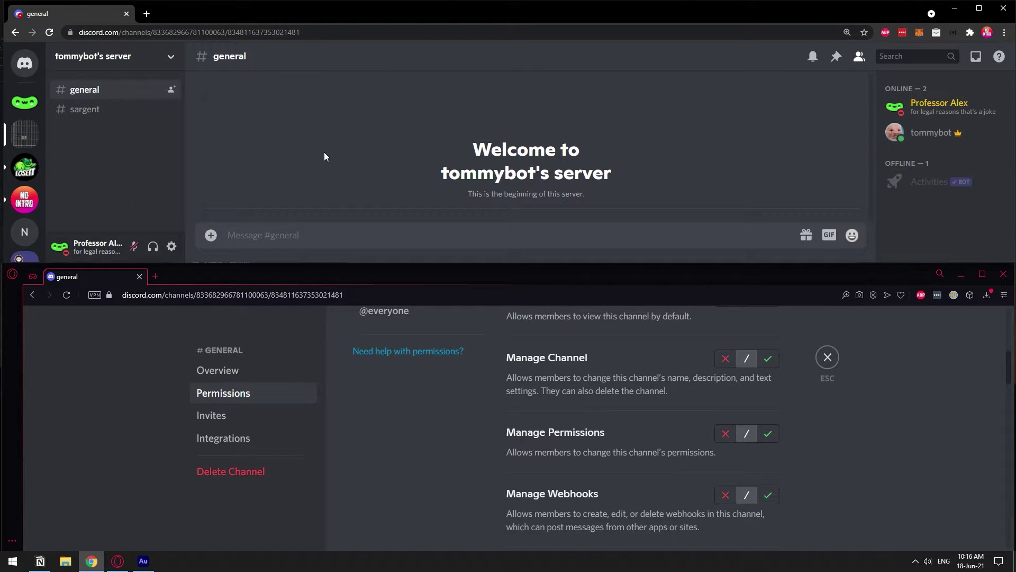
click(768, 359)
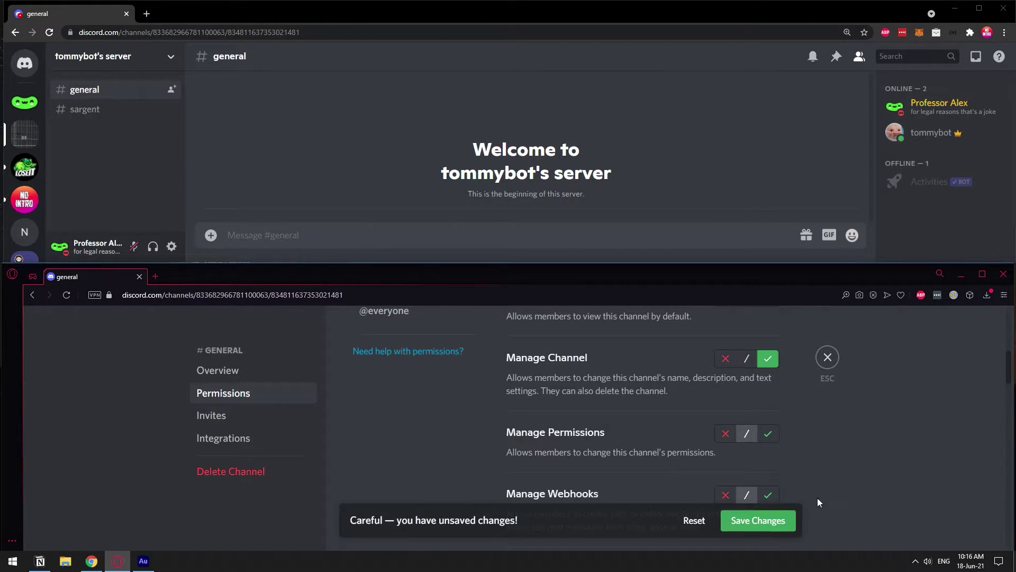
click(759, 520)
right_click(93, 89)
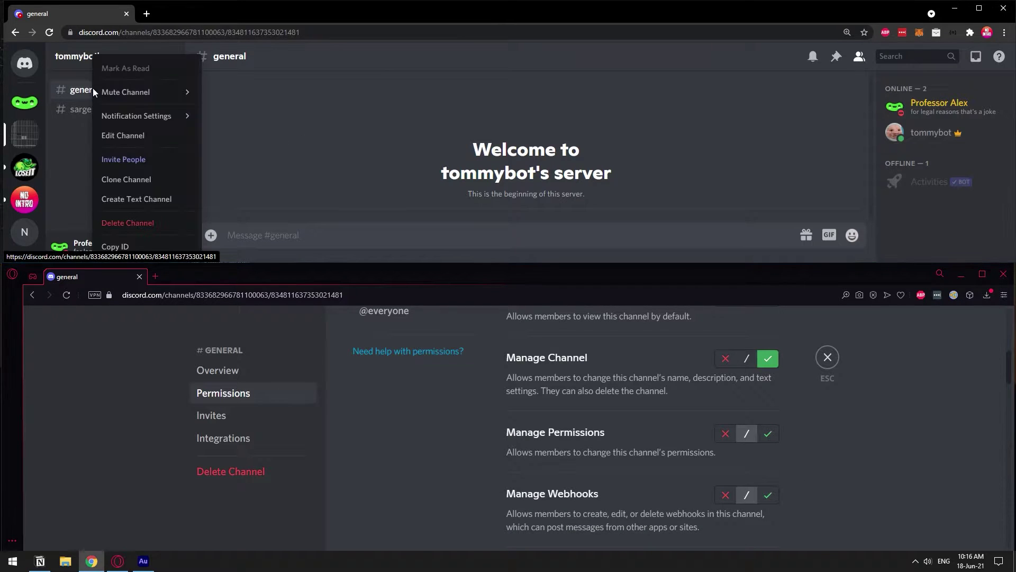
- As the second account, rename the channel to generalfgf; then reset test role's Manage Channel to neutral
click(134, 137)
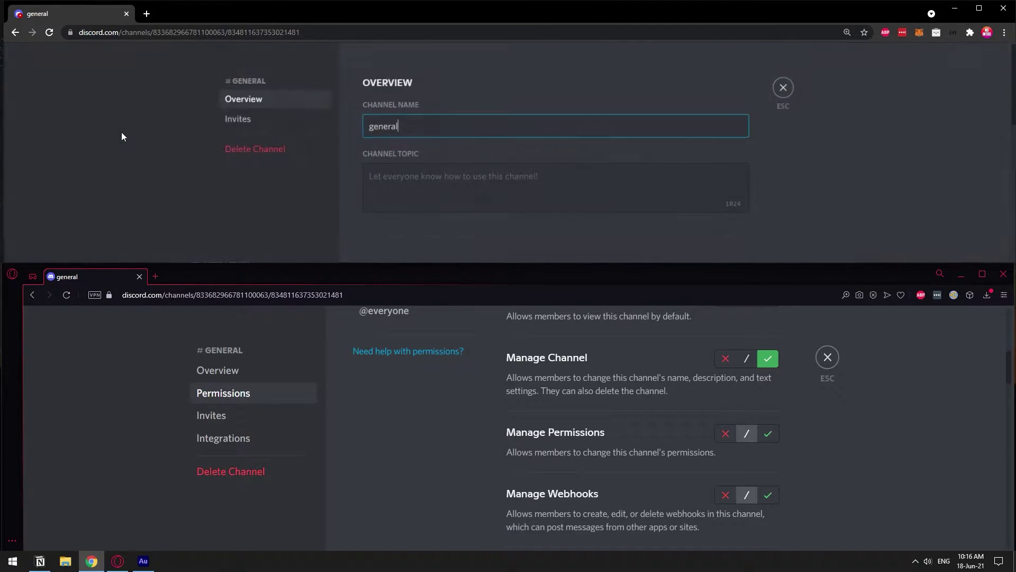
text(fgf)
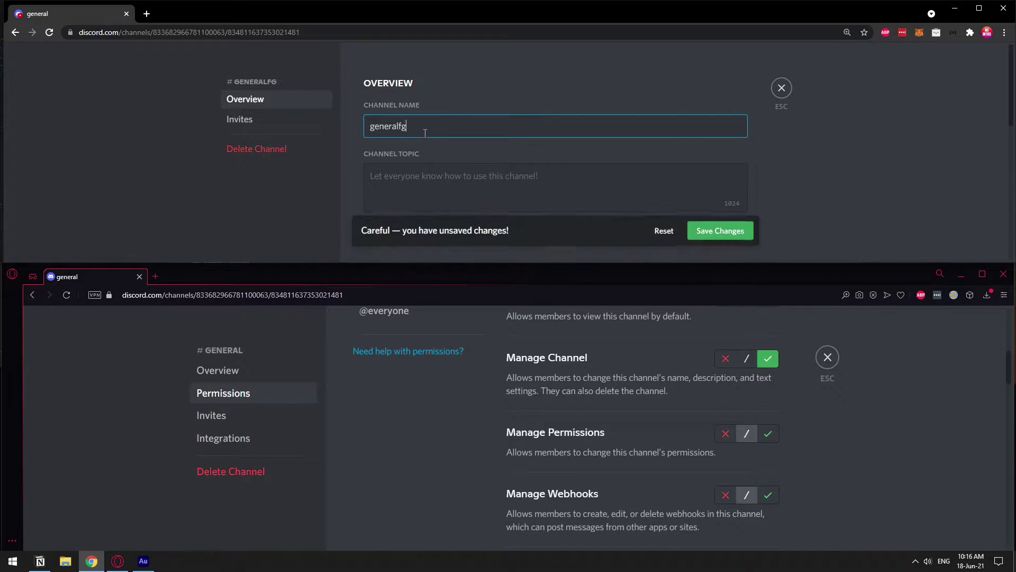
click(714, 244)
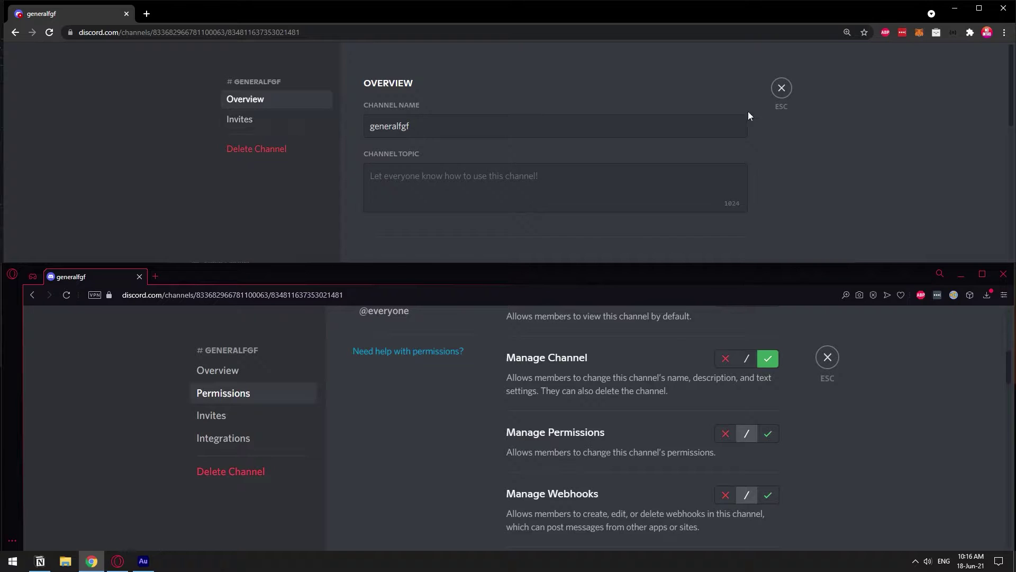
click(782, 88)
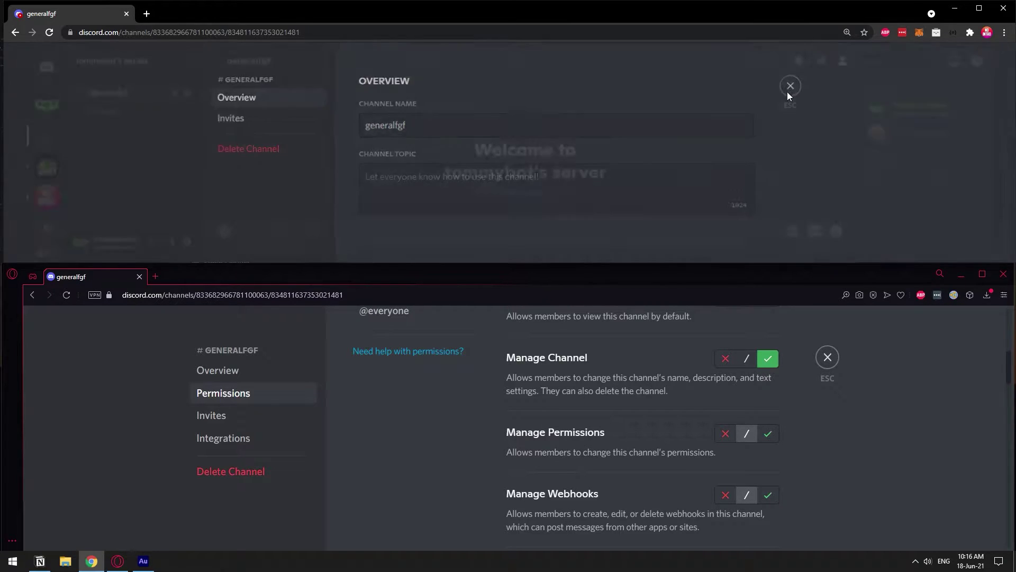
click(746, 359)
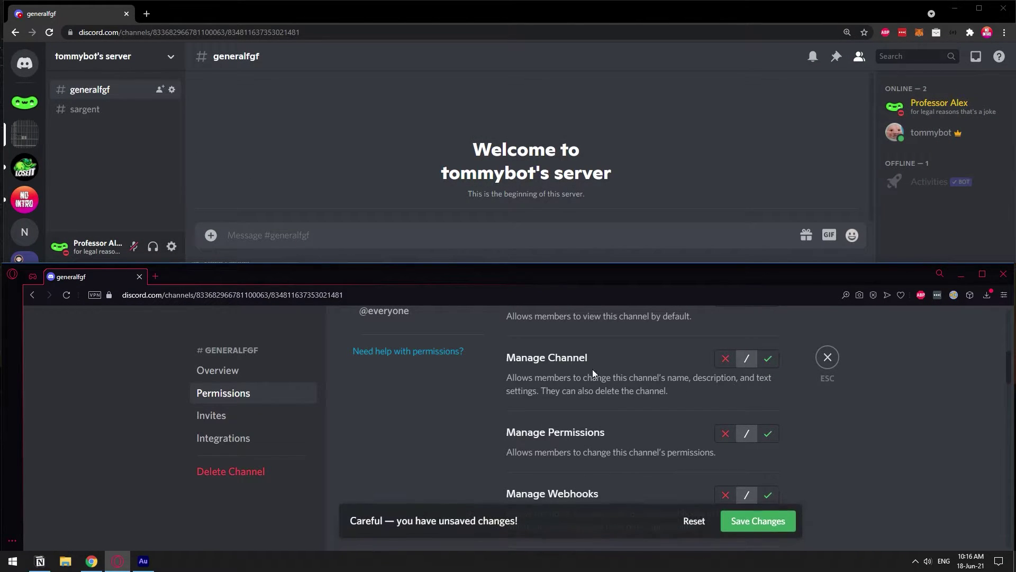
click(752, 521)
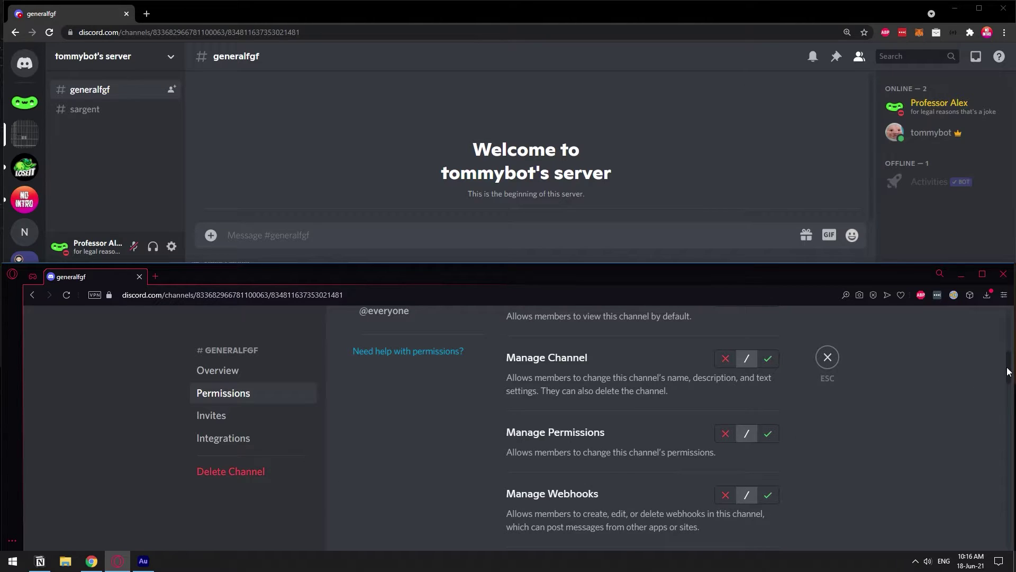
- Allow Manage Permissions for test role on the channel and save
scroll(607, 411, down, 1)
click(767, 404)
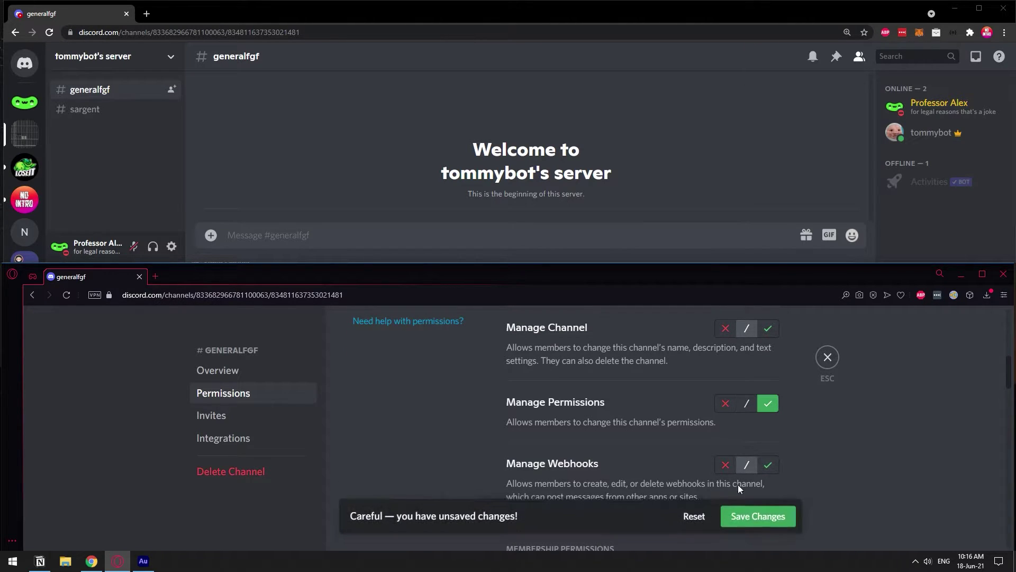
click(752, 521)
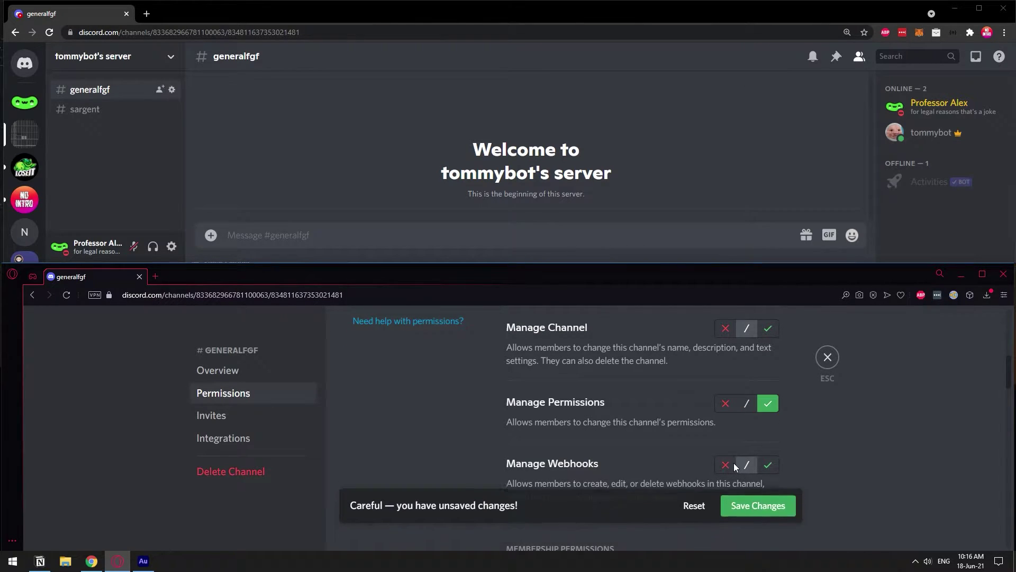
- As the second account, view generalfgf's channel settings and scroll its Permissions page
right_click(81, 90)
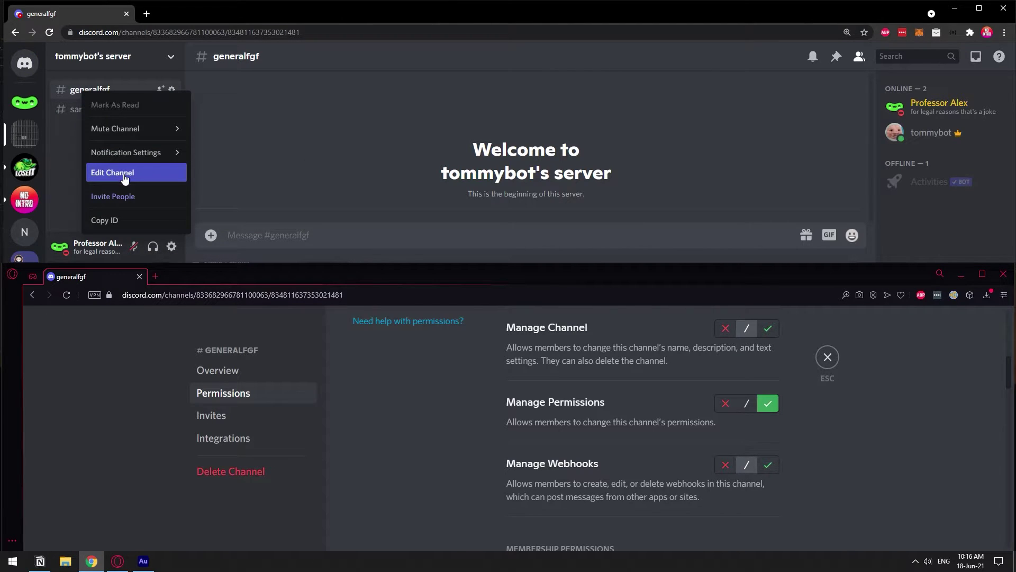
click(265, 158)
right_click(100, 90)
click(141, 170)
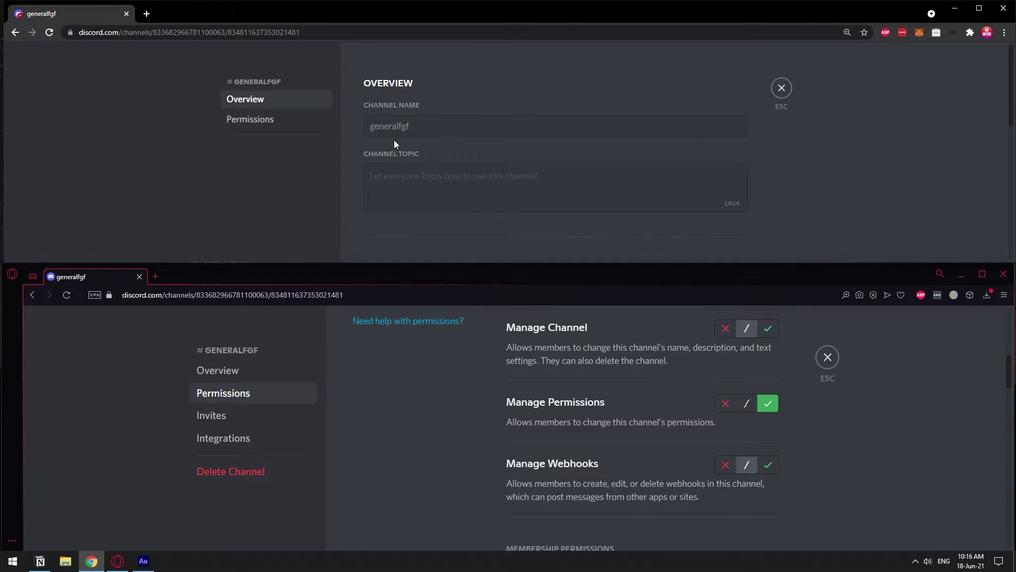
click(260, 122)
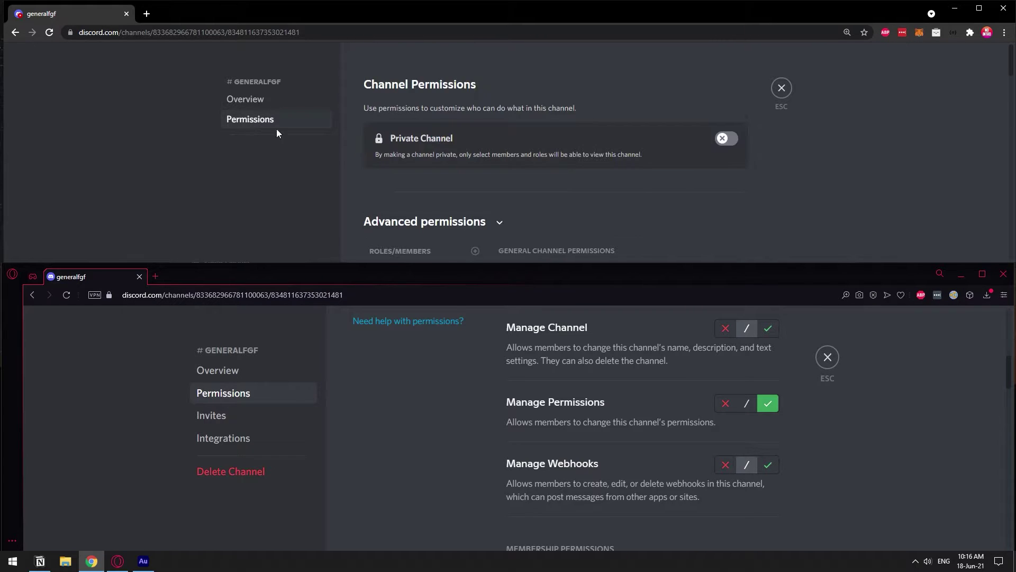
scroll(539, 147, down, 3)
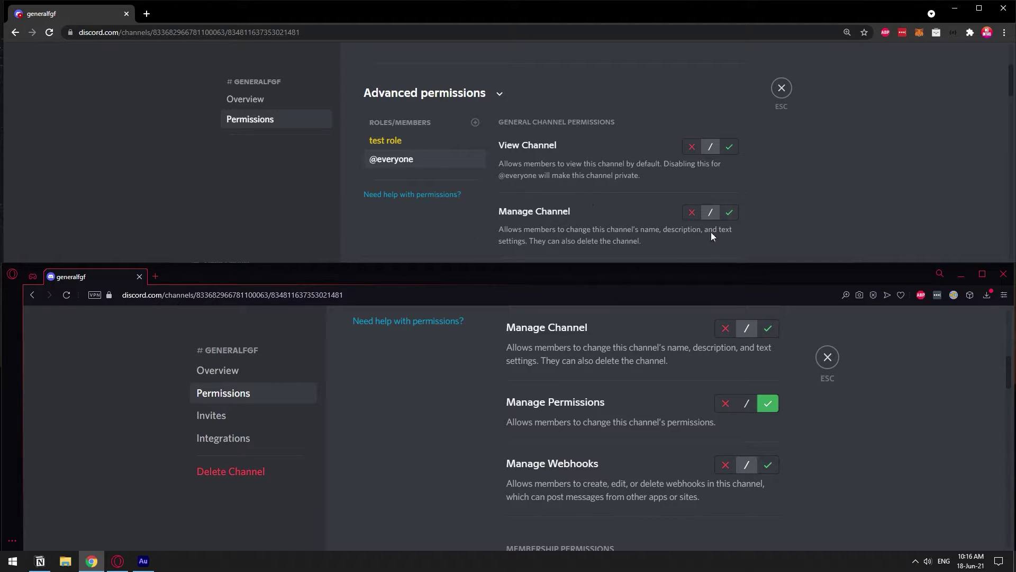
- Reset Manage Permissions to neutral and scroll to the Create Invite, Send Messages and Embed Links overrides
click(786, 90)
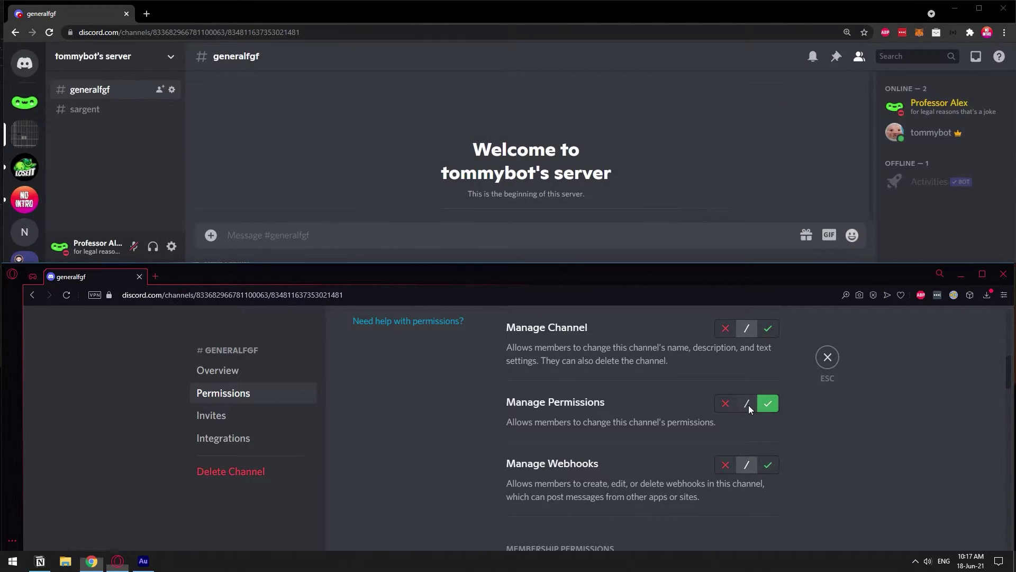
click(747, 403)
click(760, 520)
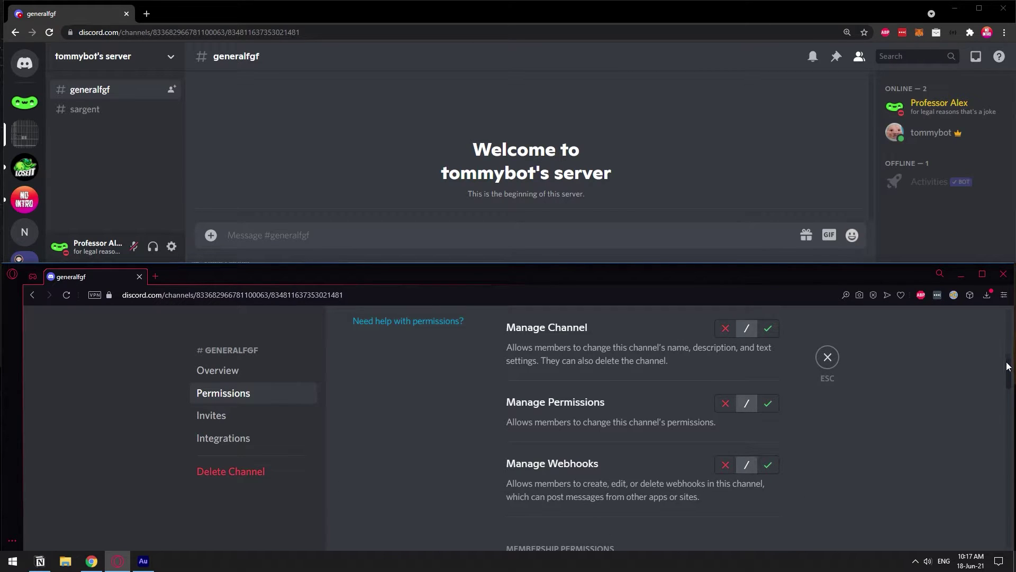
scroll(672, 391, down, 2)
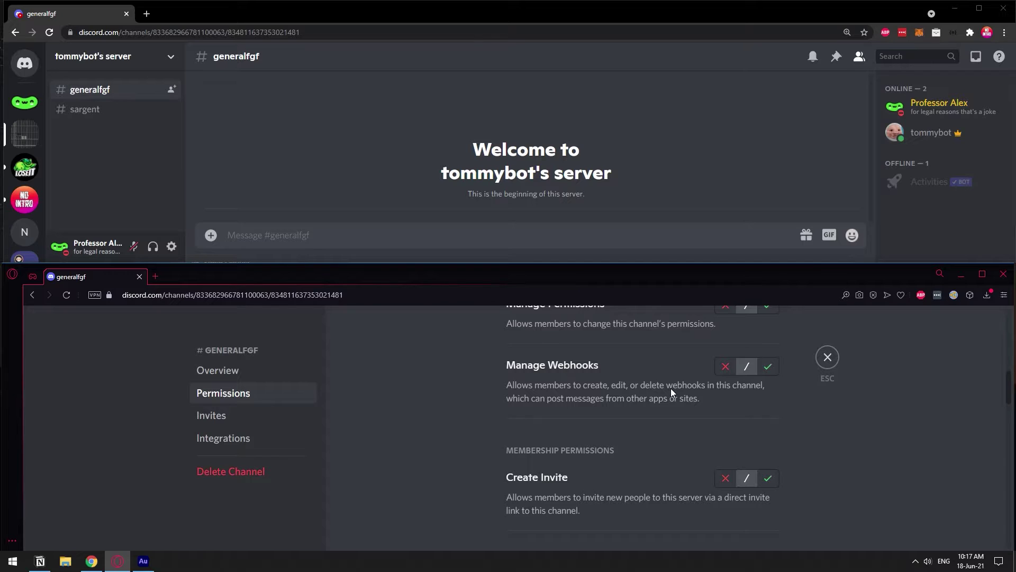
scroll(651, 379, down, 2)
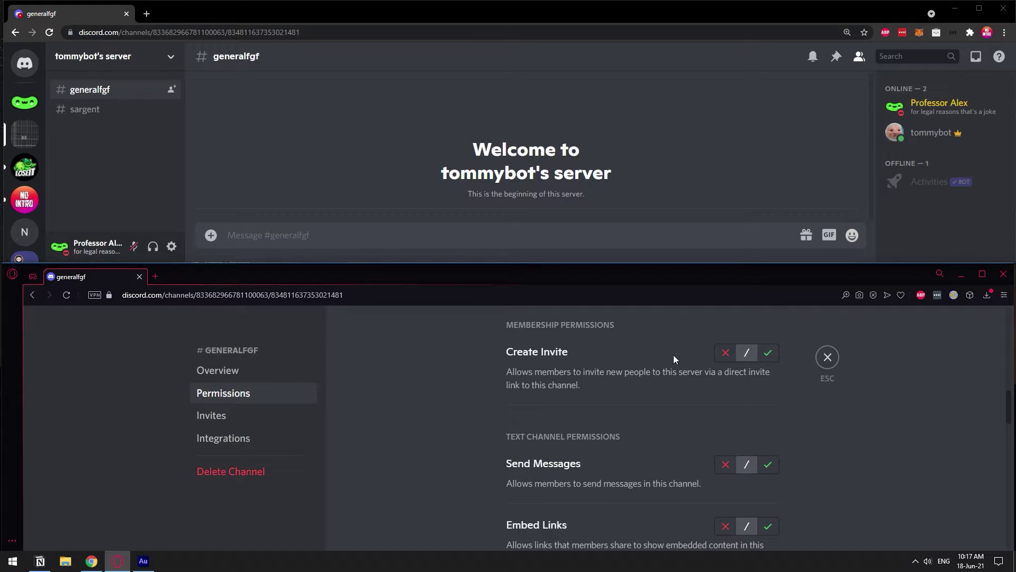
click(255, 97)
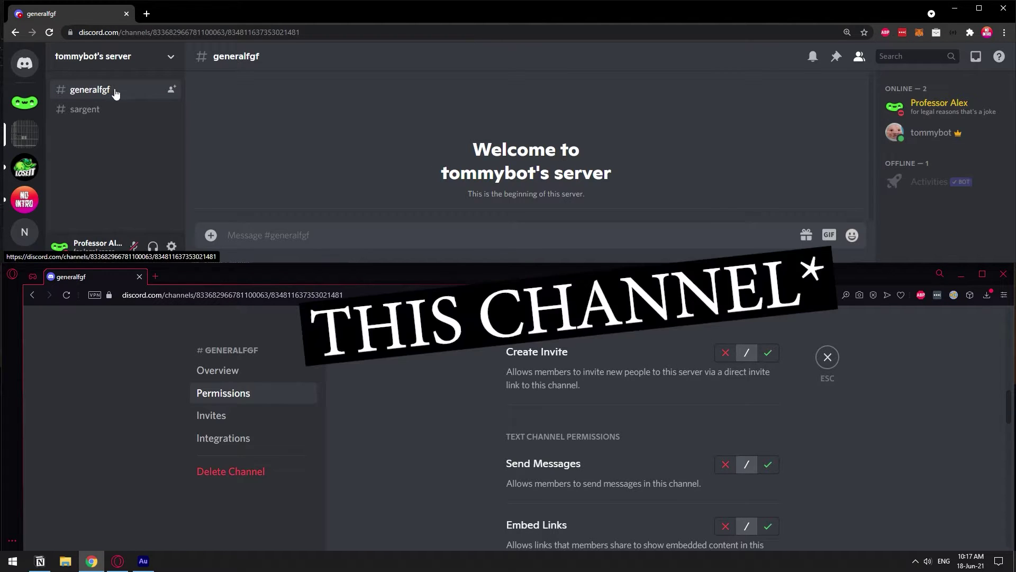
- Check the server invite dialog from both #generalfgf and #sargent on the second account
click(176, 57)
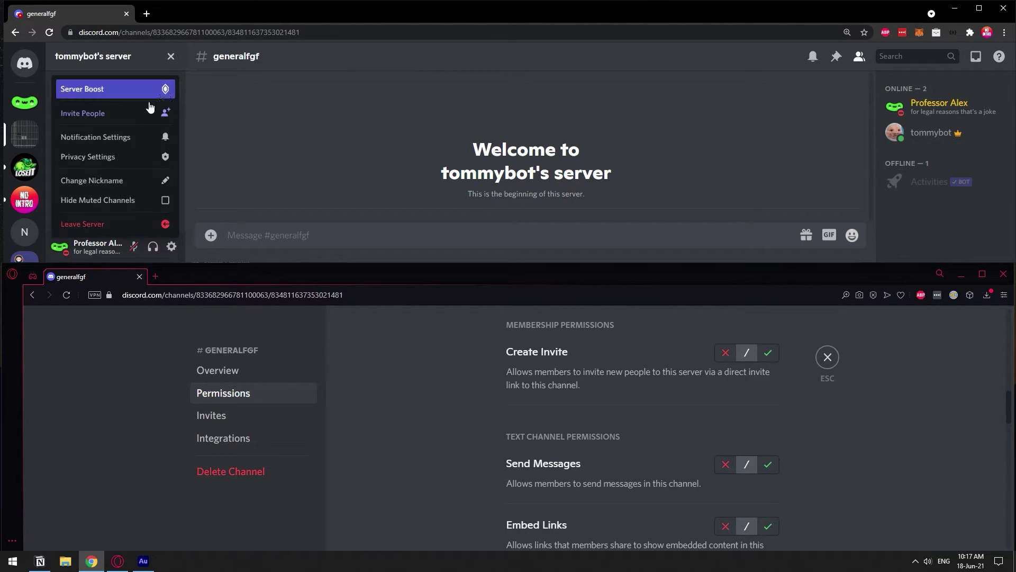
click(125, 121)
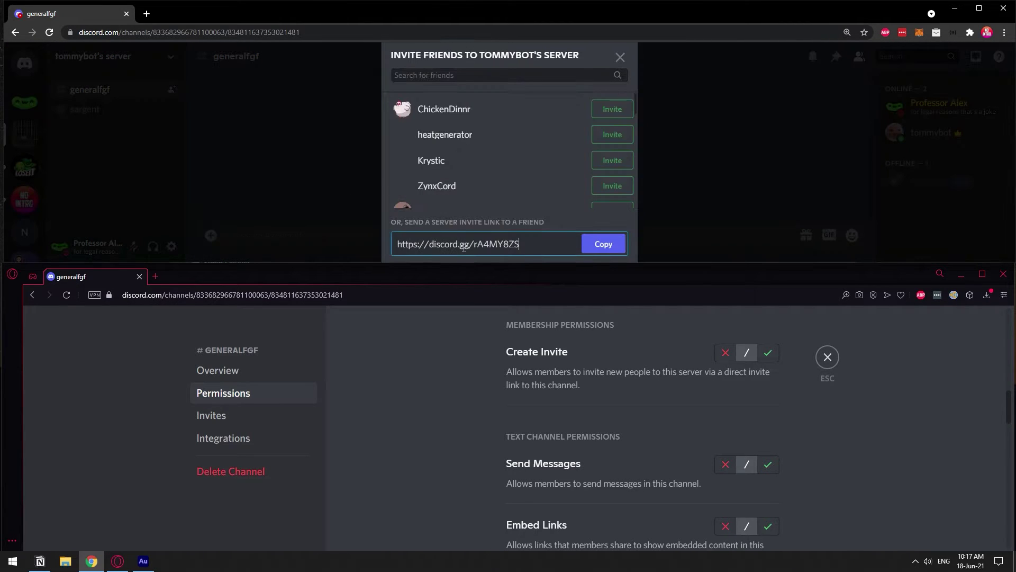
click(262, 89)
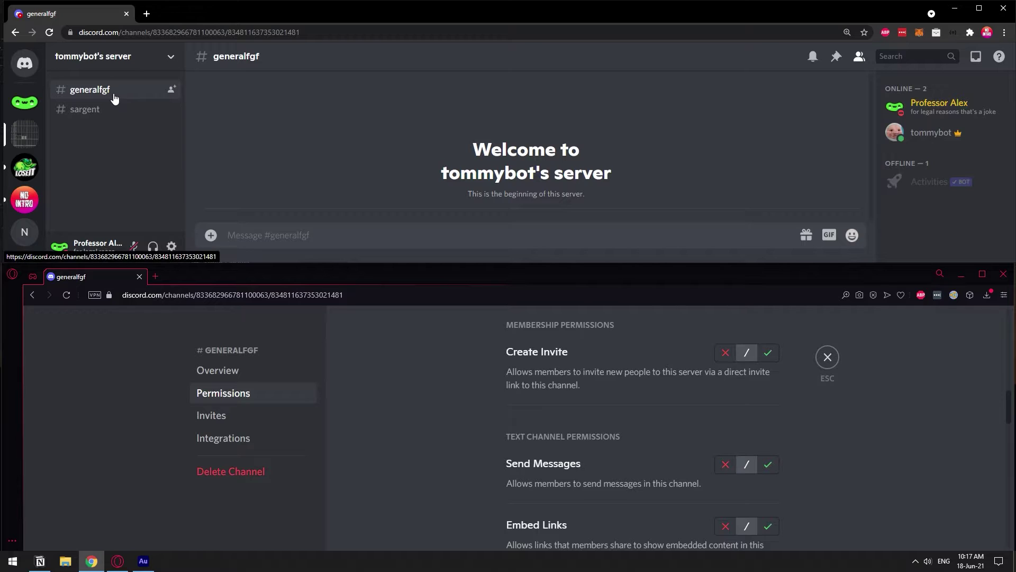
click(98, 112)
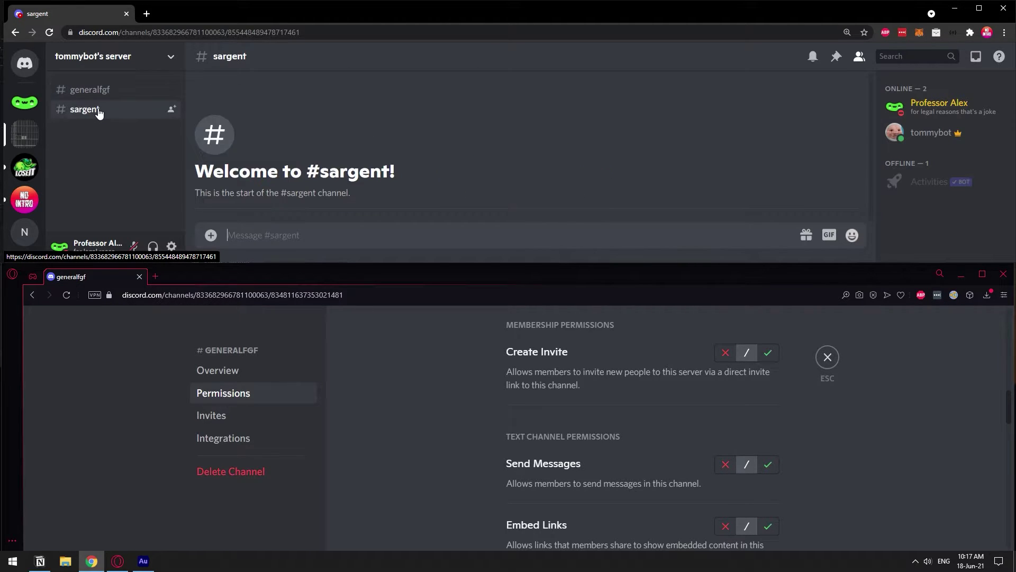
click(166, 57)
click(136, 111)
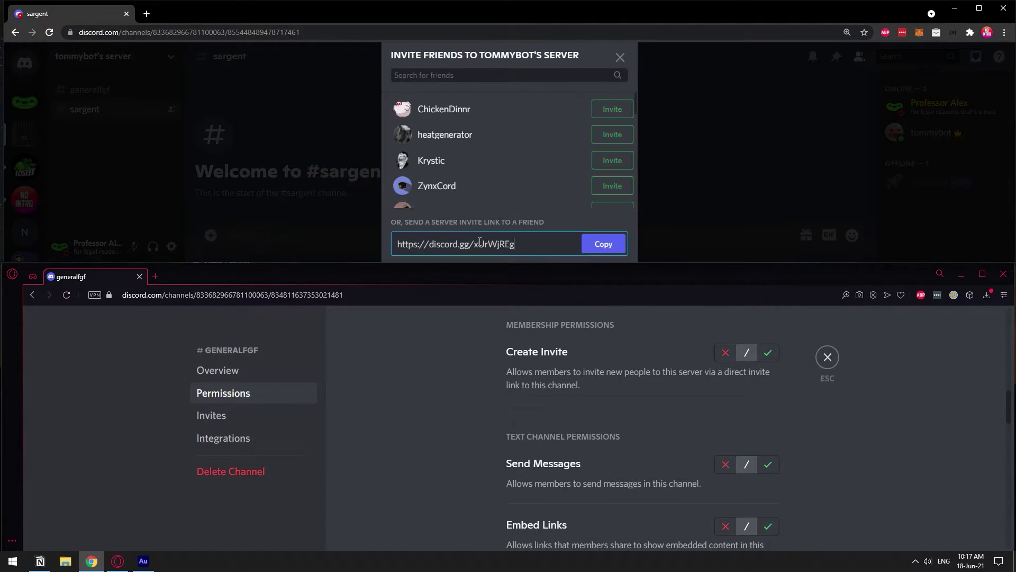
click(155, 131)
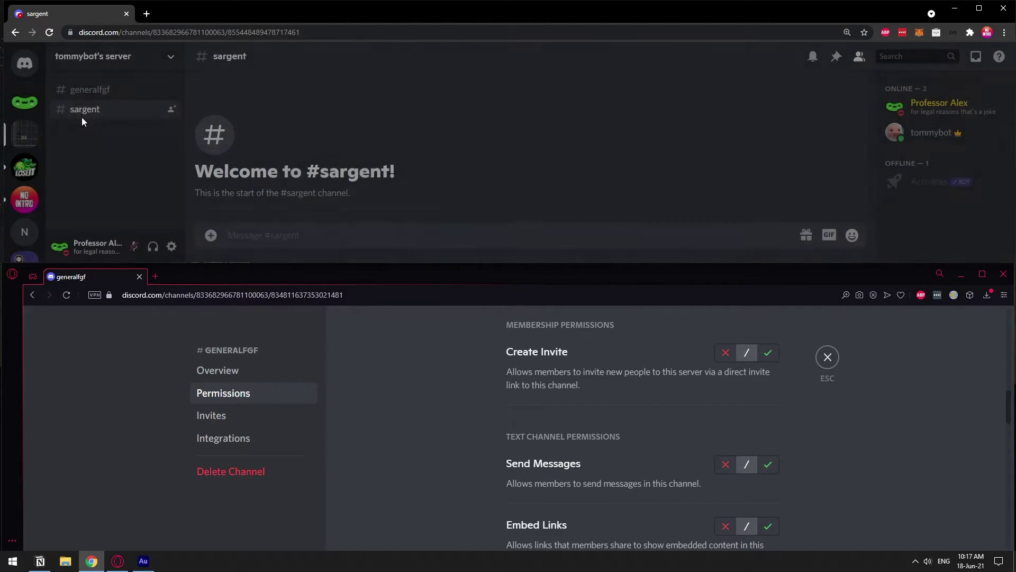
click(114, 95)
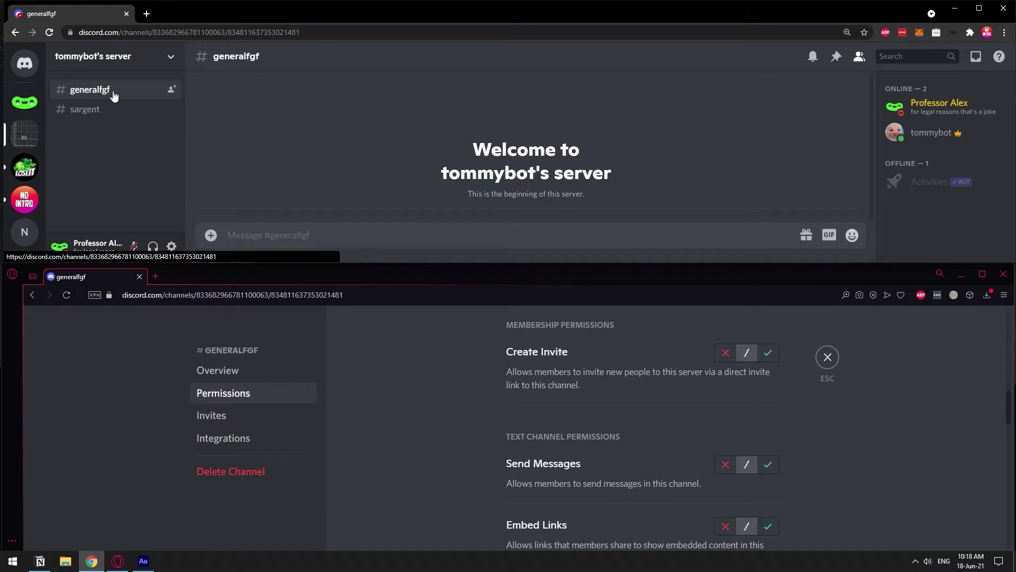
- Deny Create Invite on #generalfgf and compare the #sargent and #generalfgf channel menus for an invite option
right_click(109, 91)
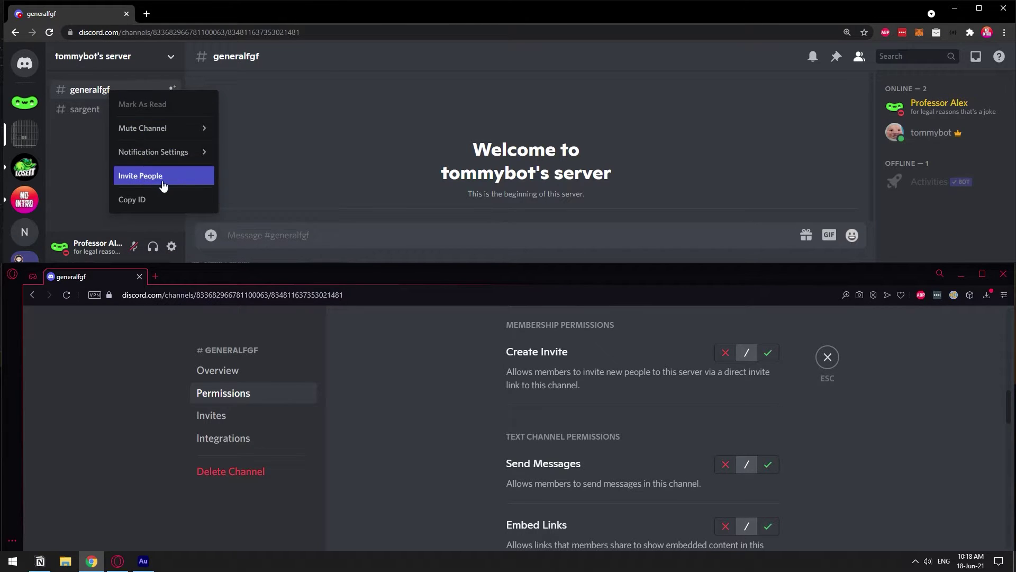
click(725, 353)
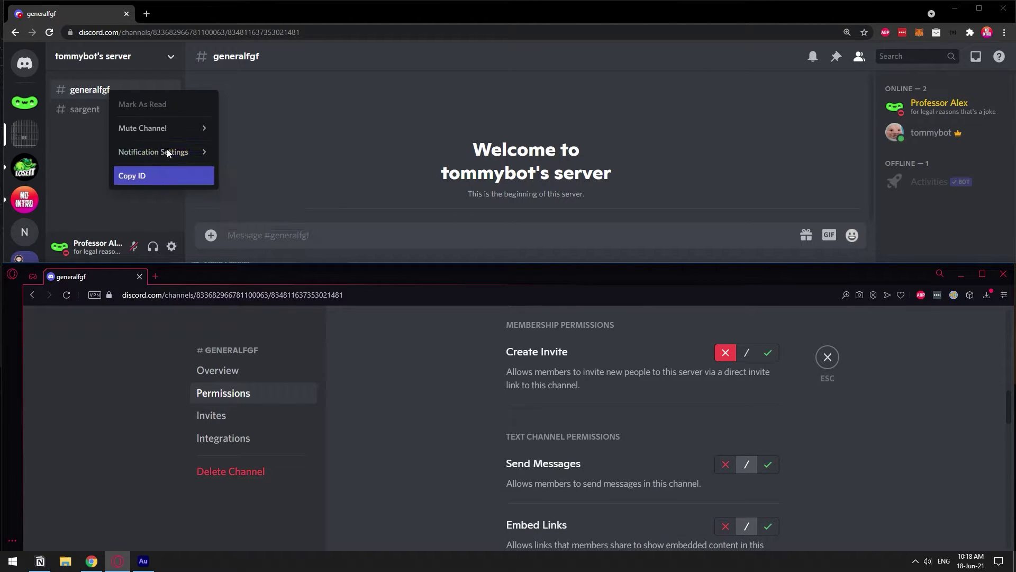
right_click(81, 107)
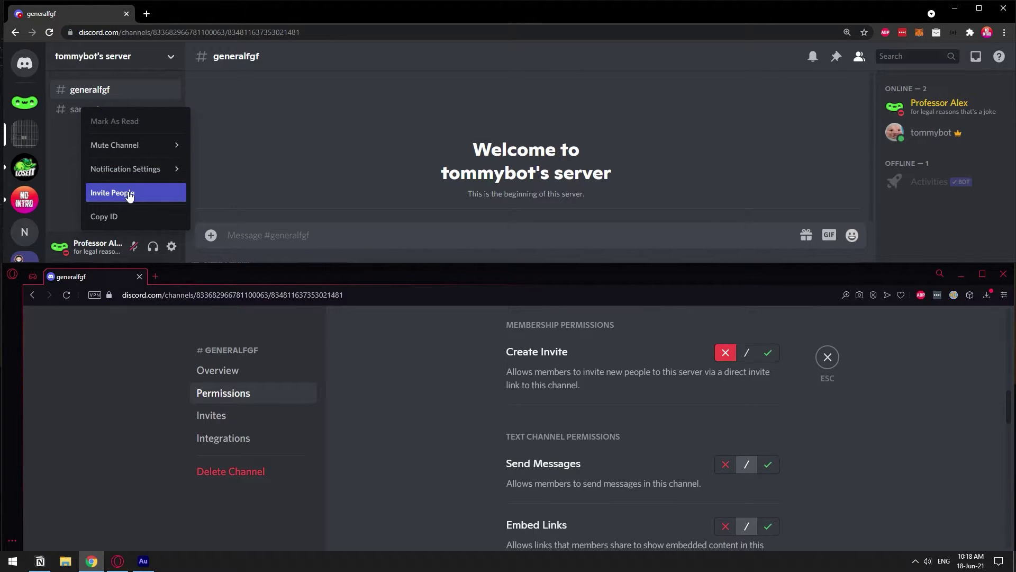
right_click(96, 87)
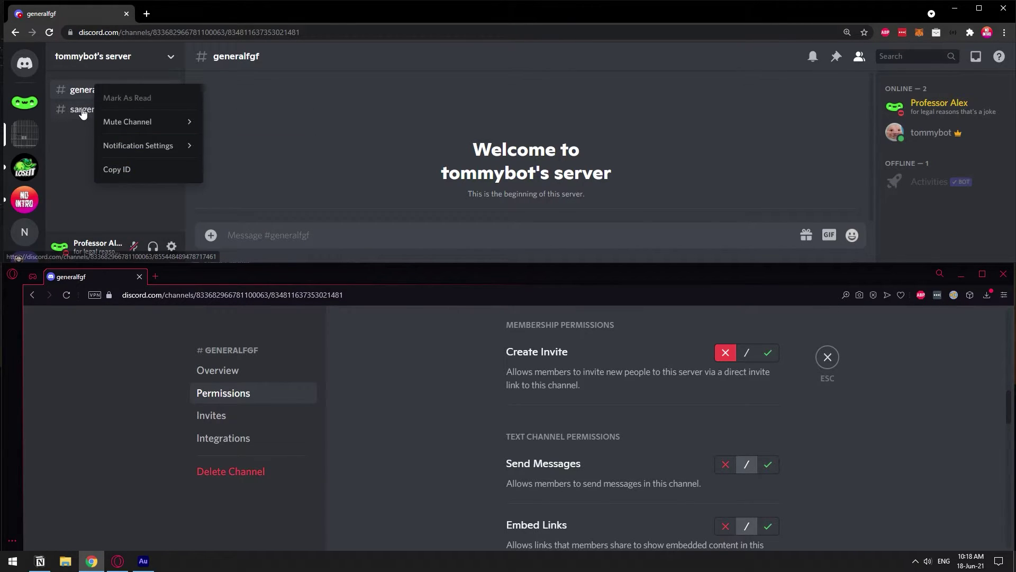
key(Escape)
- Reset Create Invite on #generalfgf to neutral and save the change
click(745, 353)
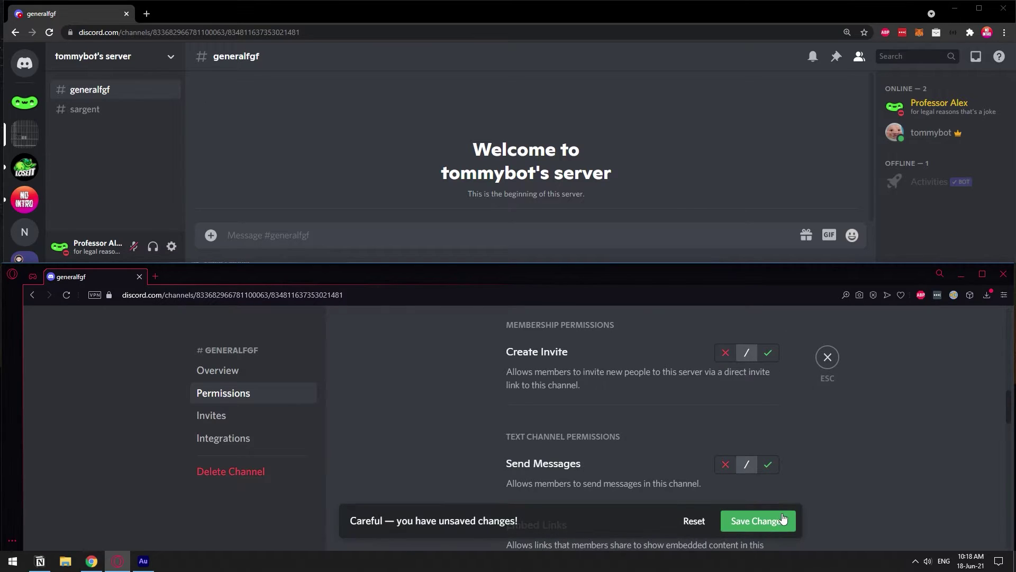
click(761, 499)
scroll(1002, 412, down, 1)
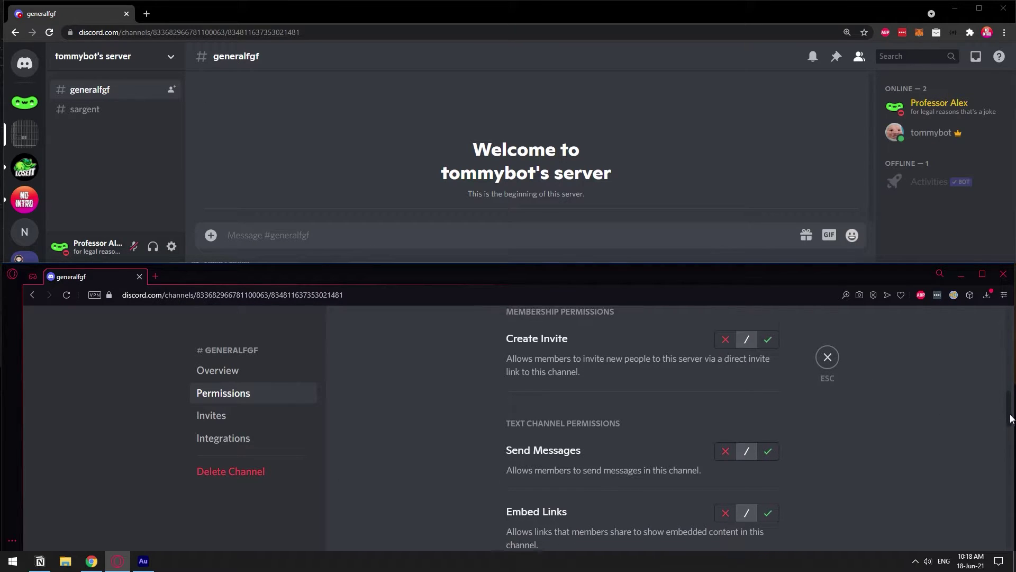
- Deny Send Messages on #generalfgf, check the second account's message box, then restore it to neutral
click(497, 210)
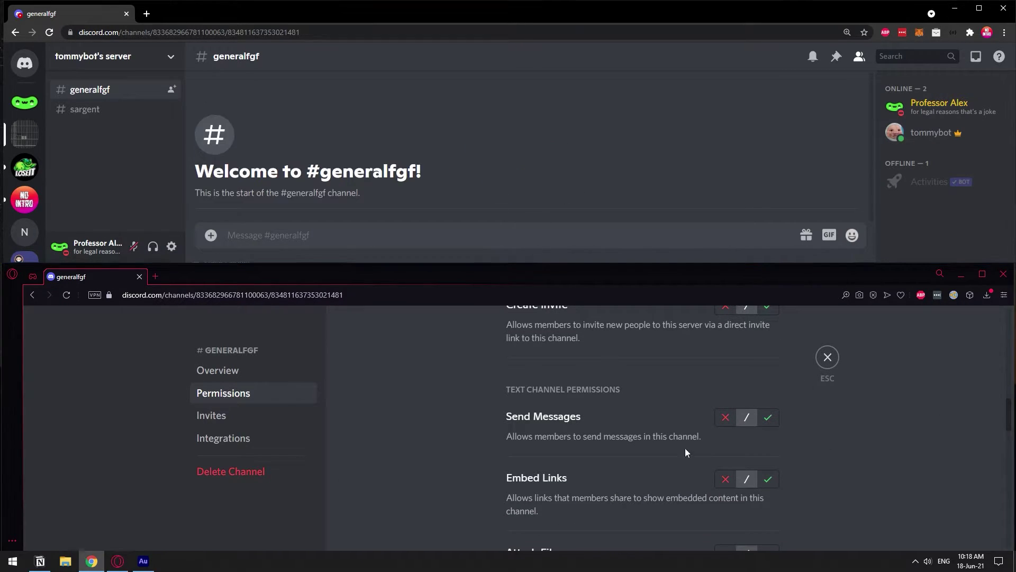
click(725, 418)
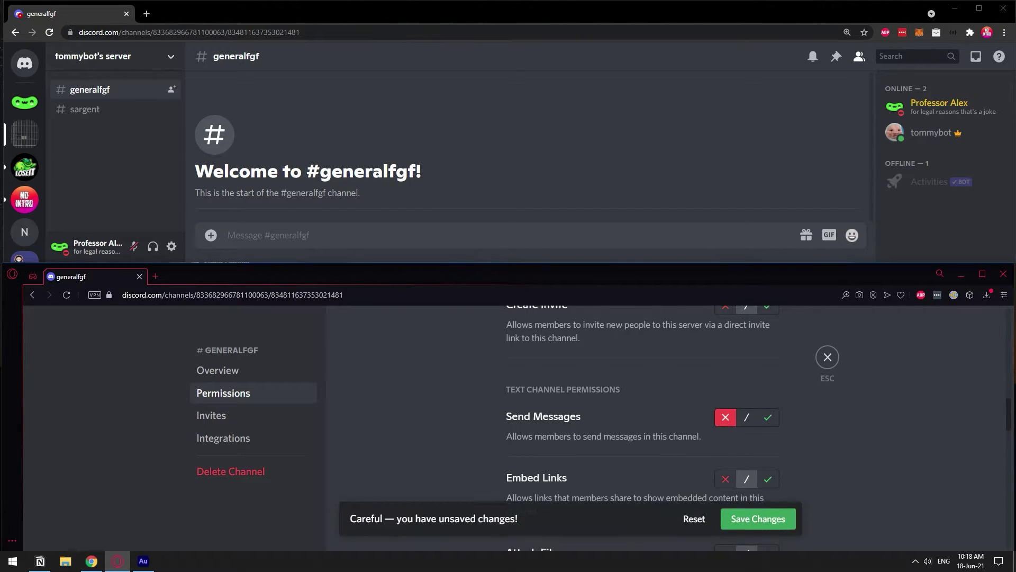
click(773, 516)
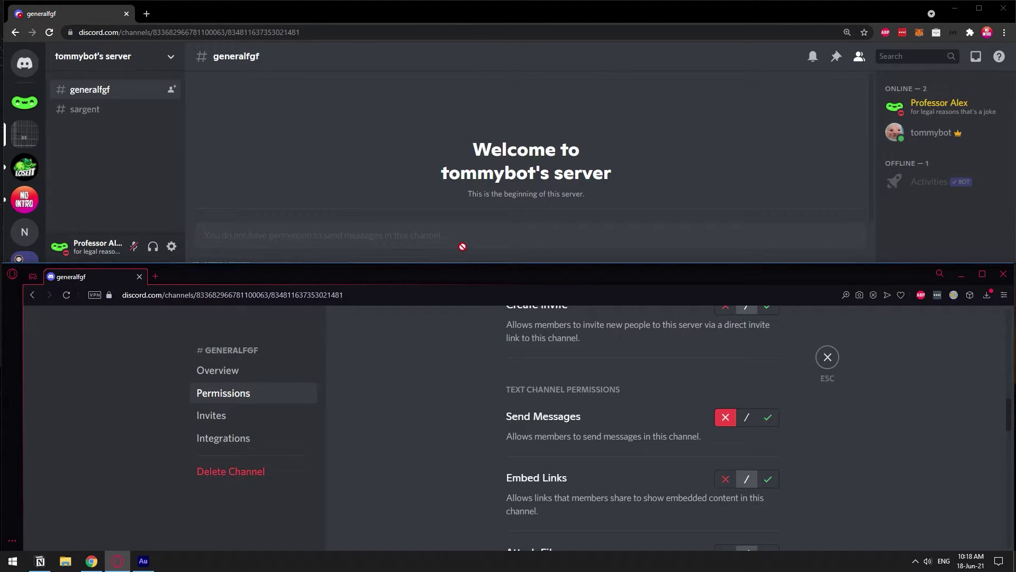
click(747, 417)
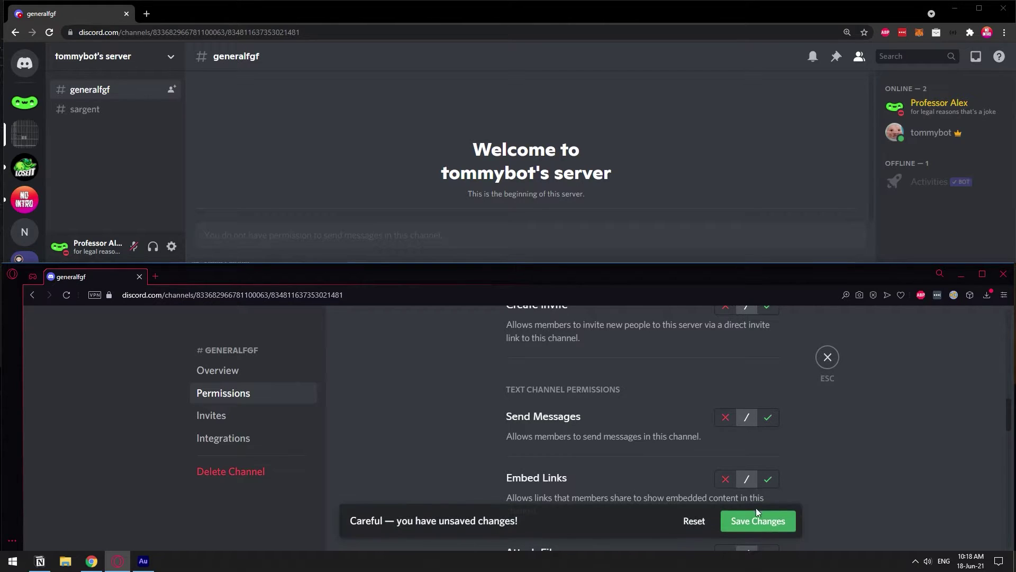
click(757, 522)
drag(1010, 420, 1009, 434)
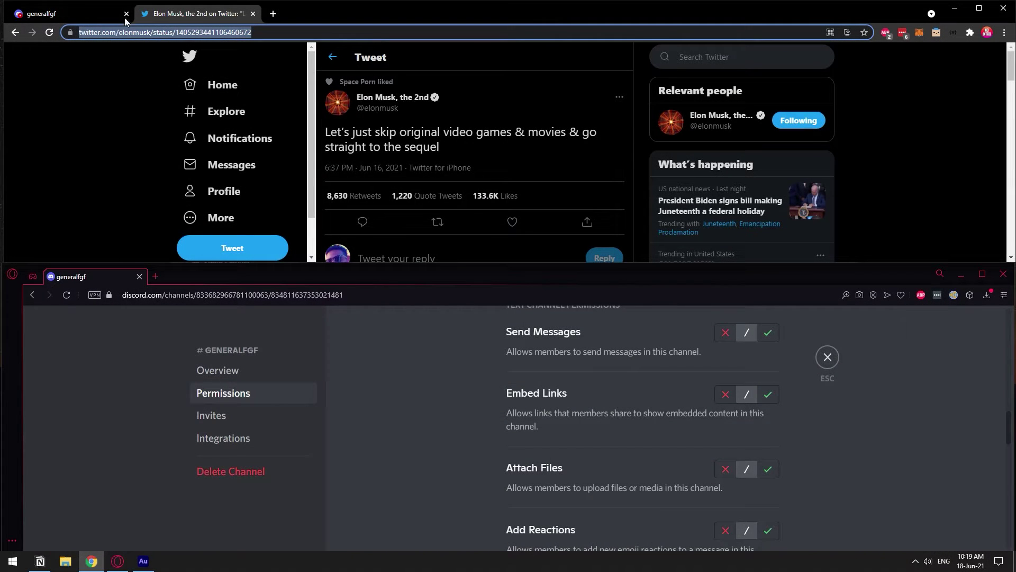
- Post the tweet link in #generalfgf from the second account, then delete that message
click(253, 13)
key(ctrl+v)
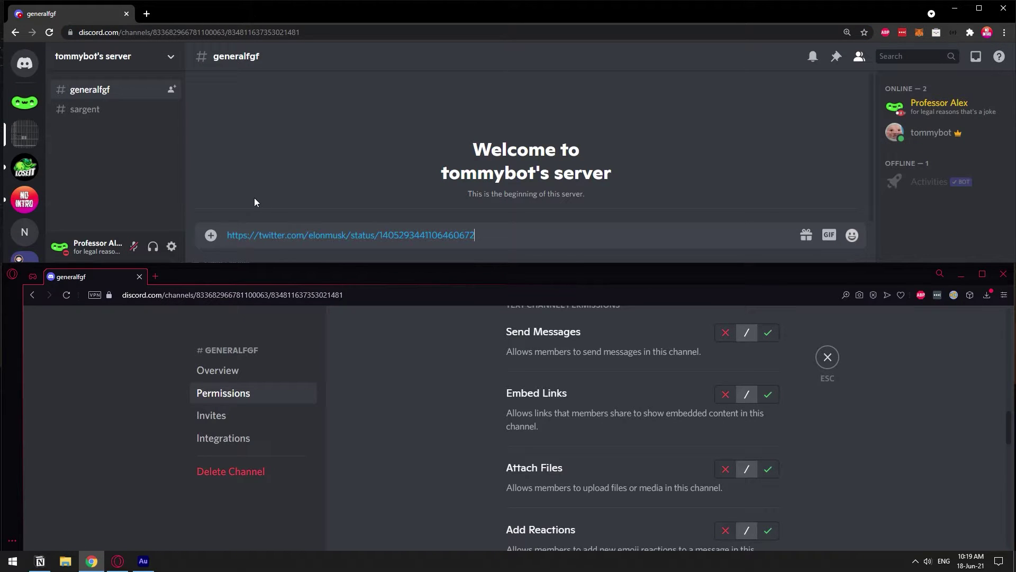
key(Return)
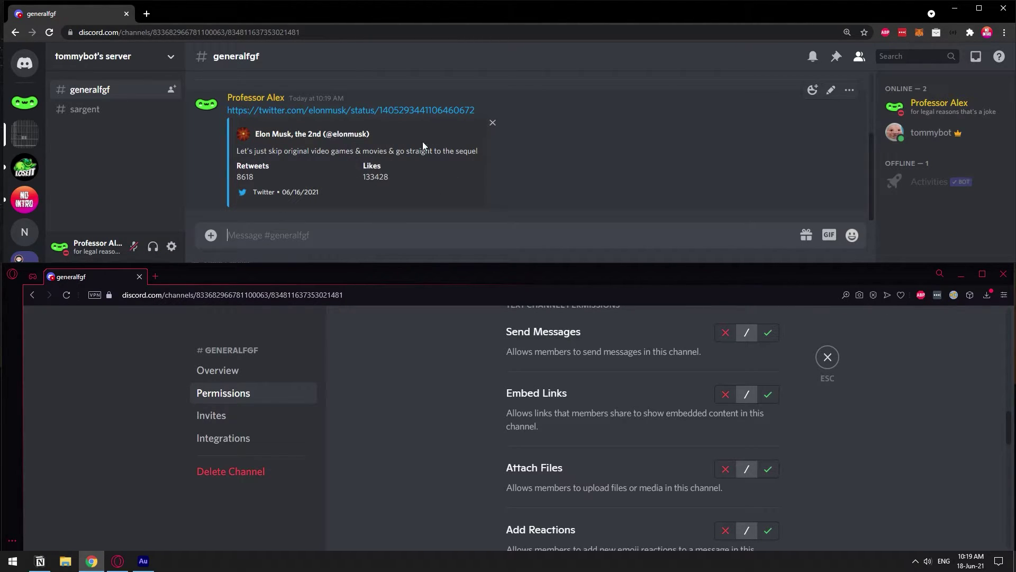
click(849, 90)
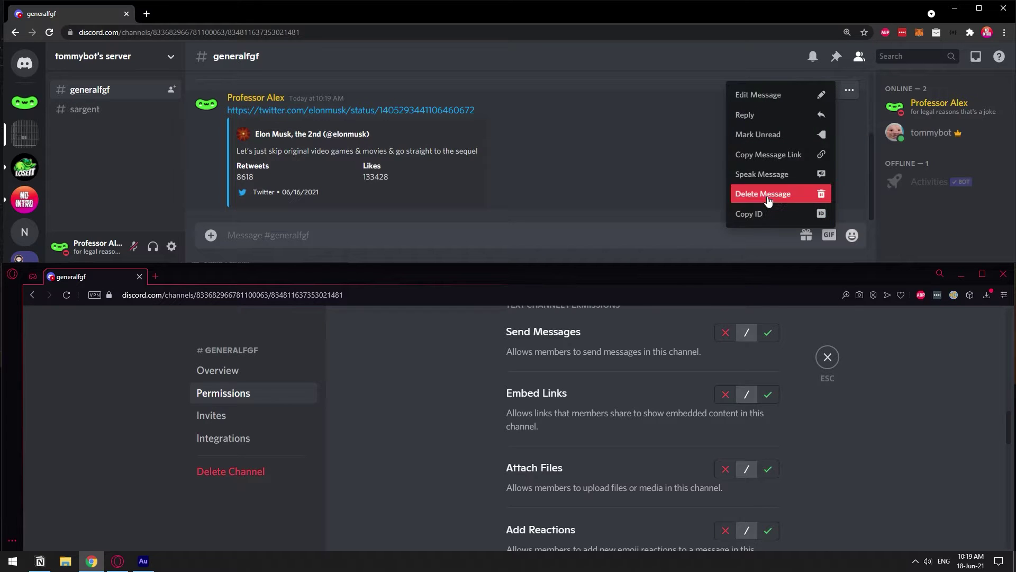
click(746, 195)
click(583, 224)
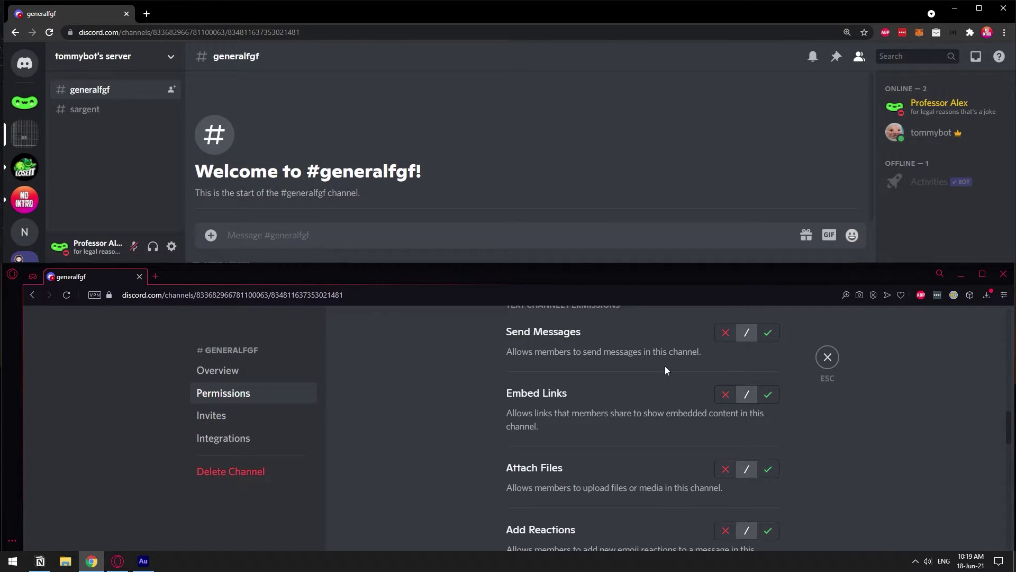
- Deny Embed Links on #generalfgf and resend the tweet link to test the preview
click(725, 394)
click(783, 516)
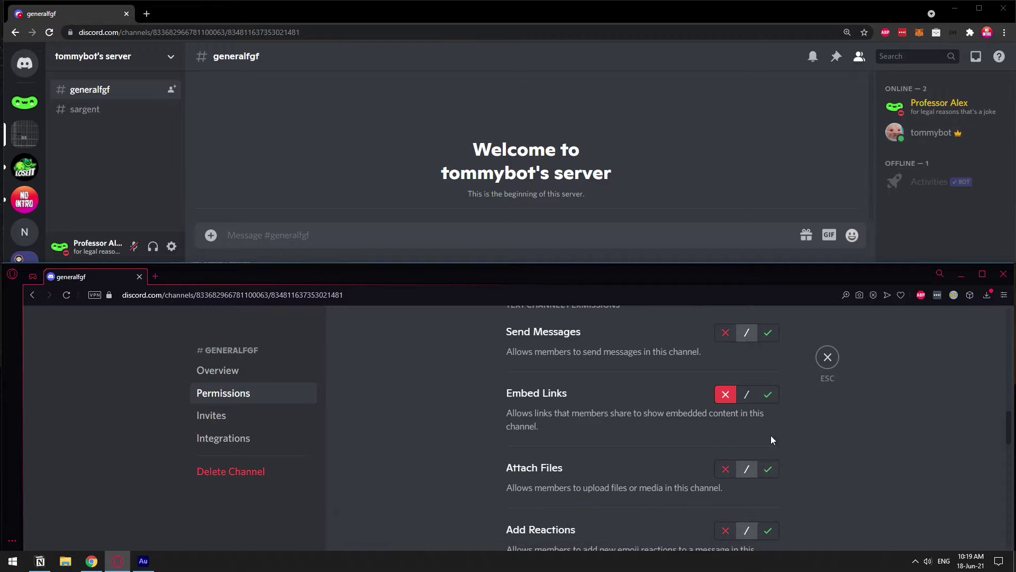
click(541, 243)
key(ctrl+v)
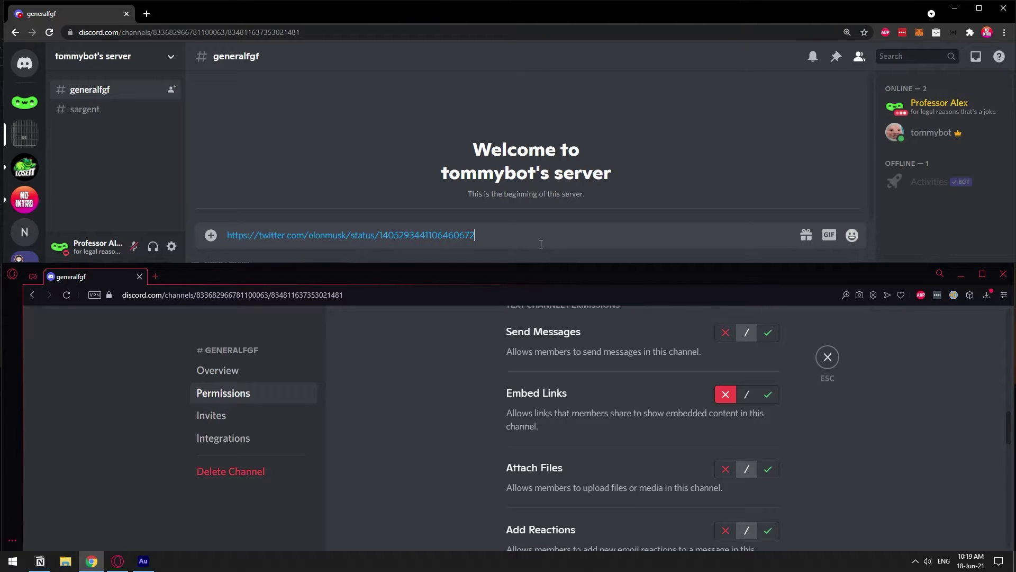
key(Return)
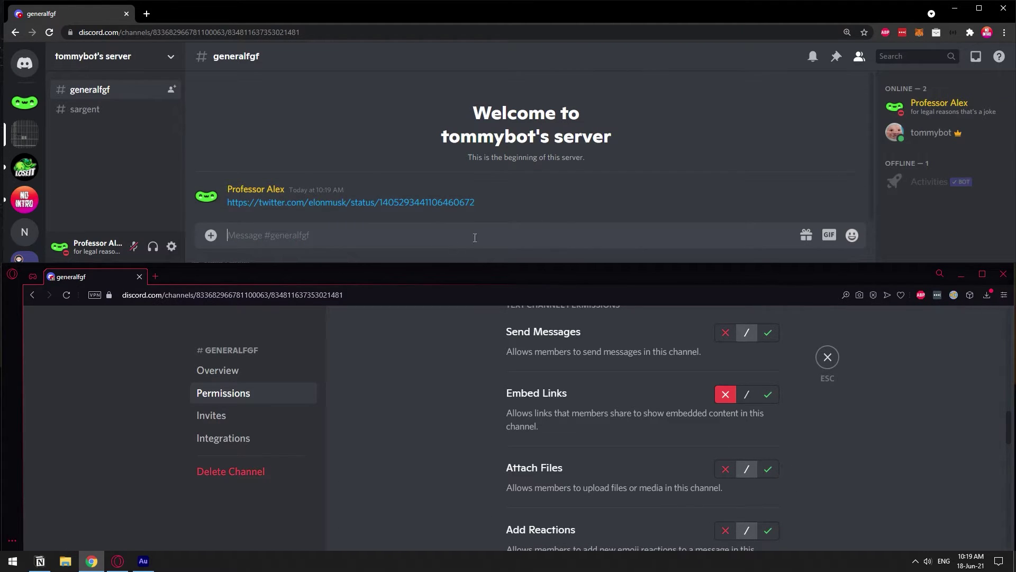
- Reset Embed Links to neutral and resend the tweet link to confirm the embed returns
click(746, 395)
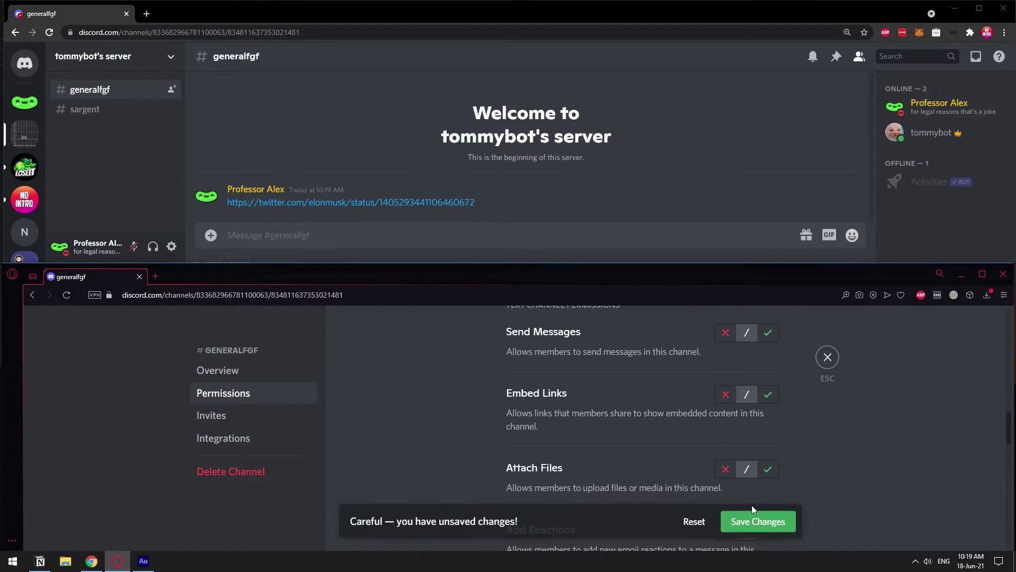
click(757, 520)
click(474, 241)
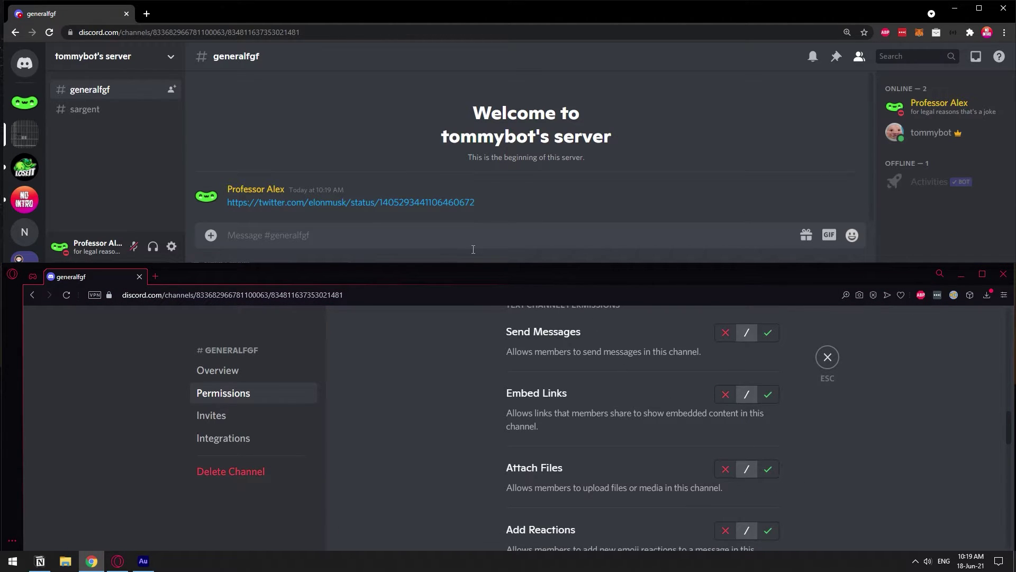
key(ctrl+v)
key(Return)
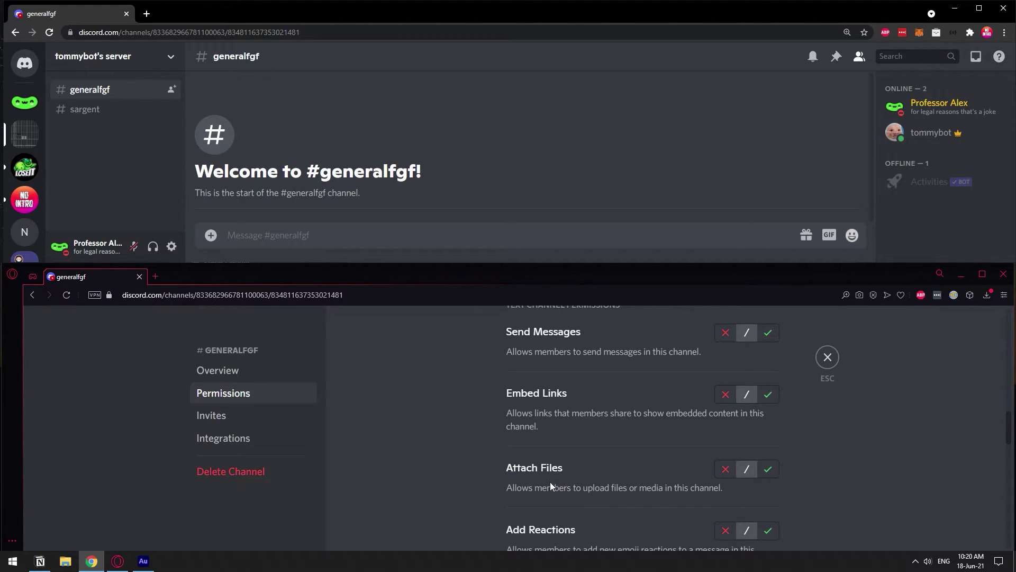
- Drag the cat image from its folder into #generalfgf and upload it
drag(1010, 426, 1010, 455)
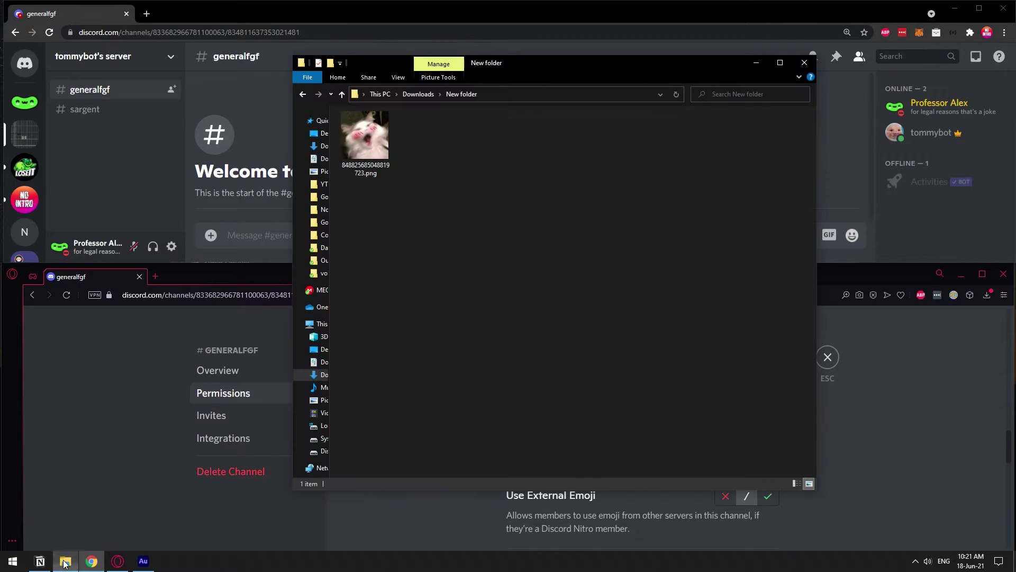
click(65, 561)
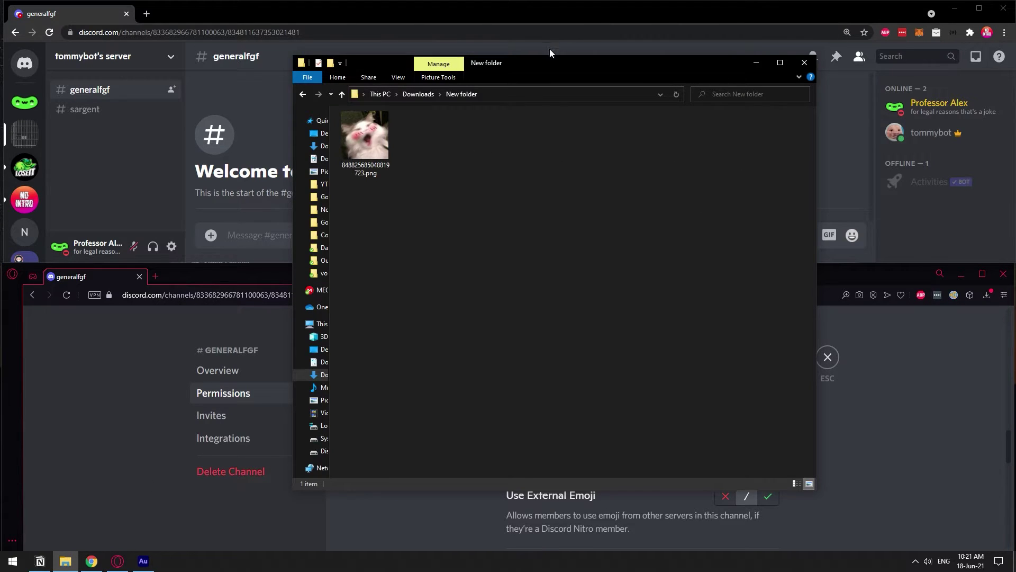
drag(549, 57, 750, 63)
drag(548, 142, 387, 181)
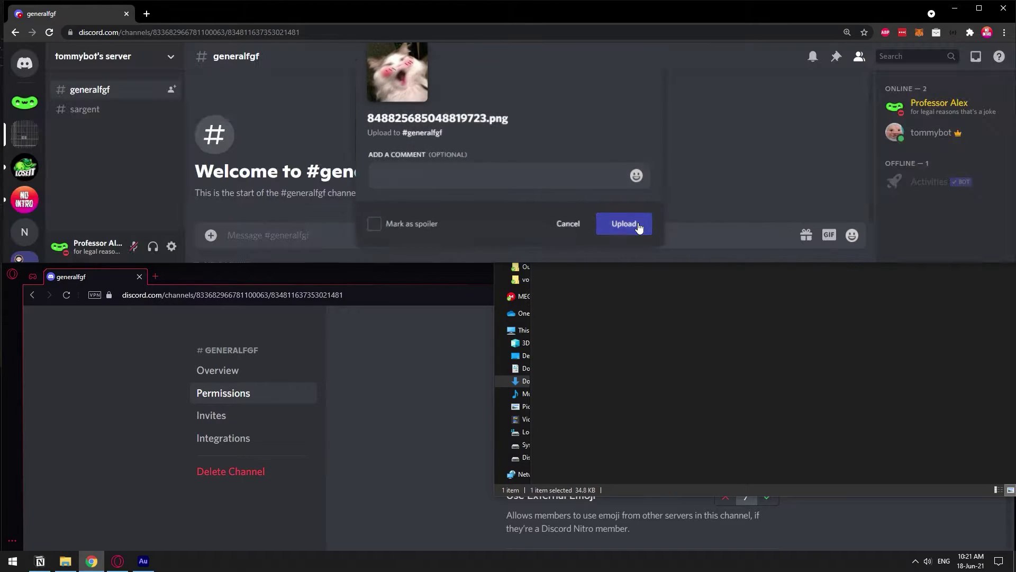
click(624, 223)
- Deny Attach Files on #generalfgf, save, and delete the uploaded cat image message
click(459, 404)
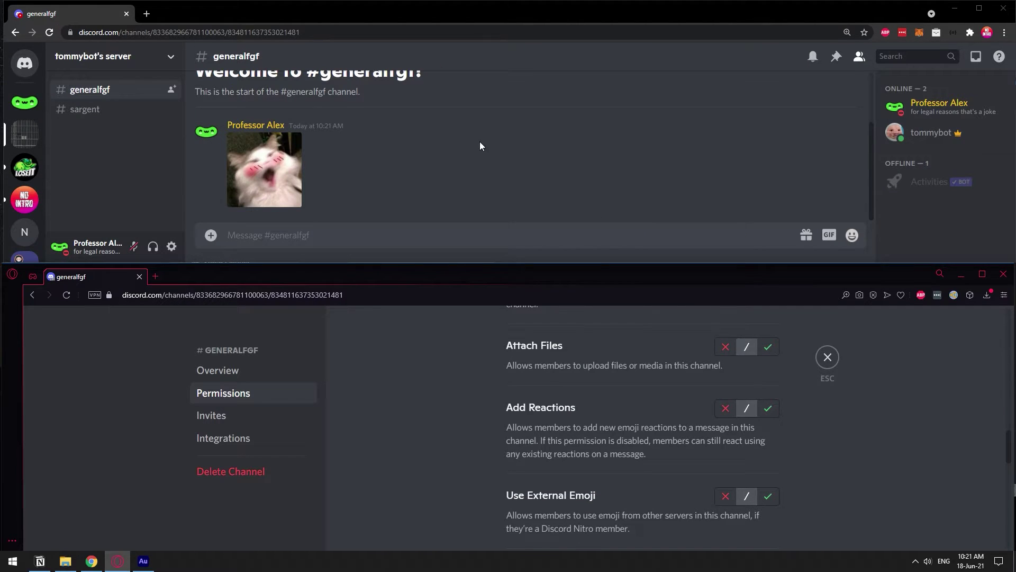
click(356, 178)
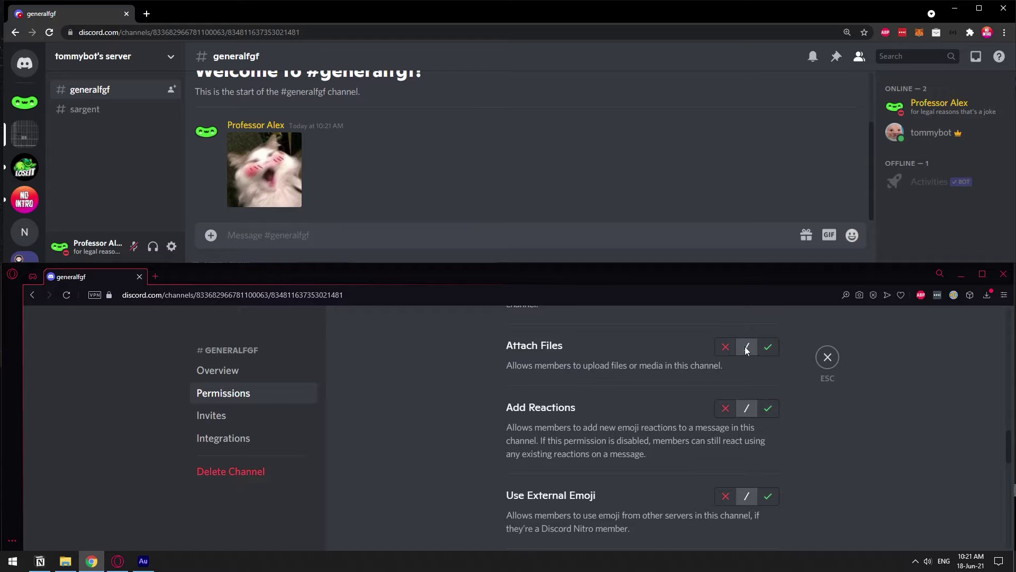
click(725, 347)
click(765, 520)
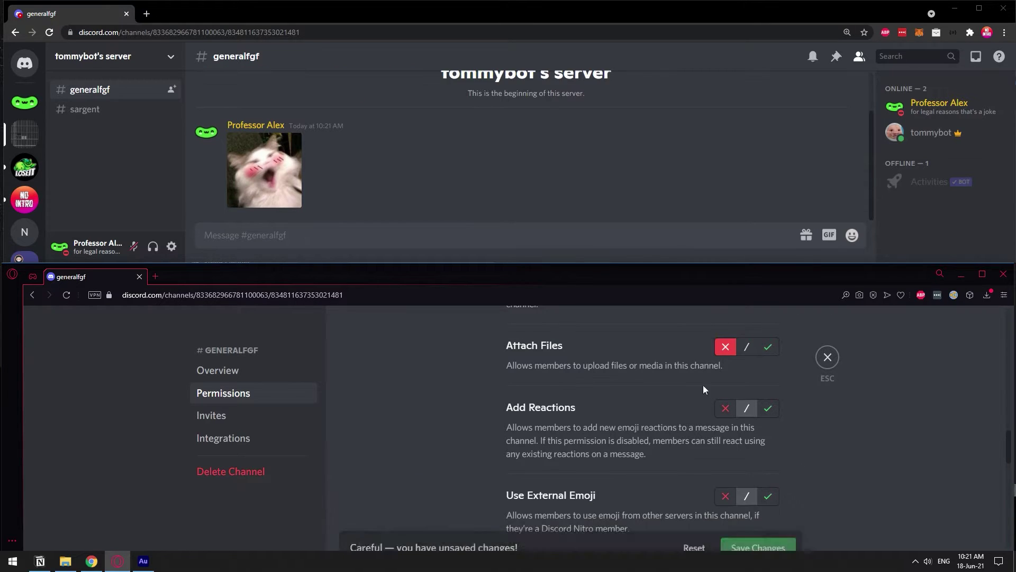
click(497, 166)
click(849, 118)
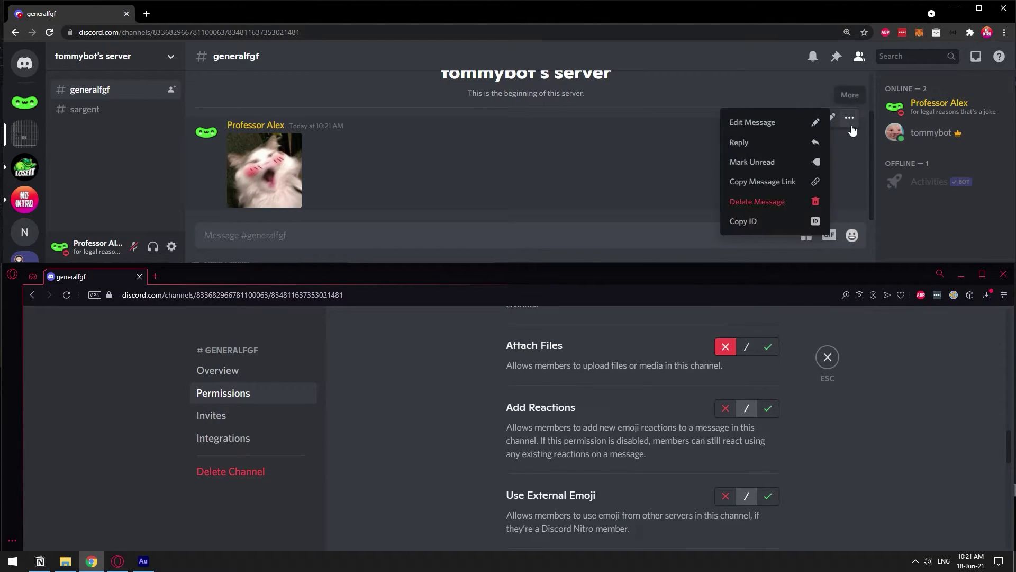
click(792, 207)
click(609, 222)
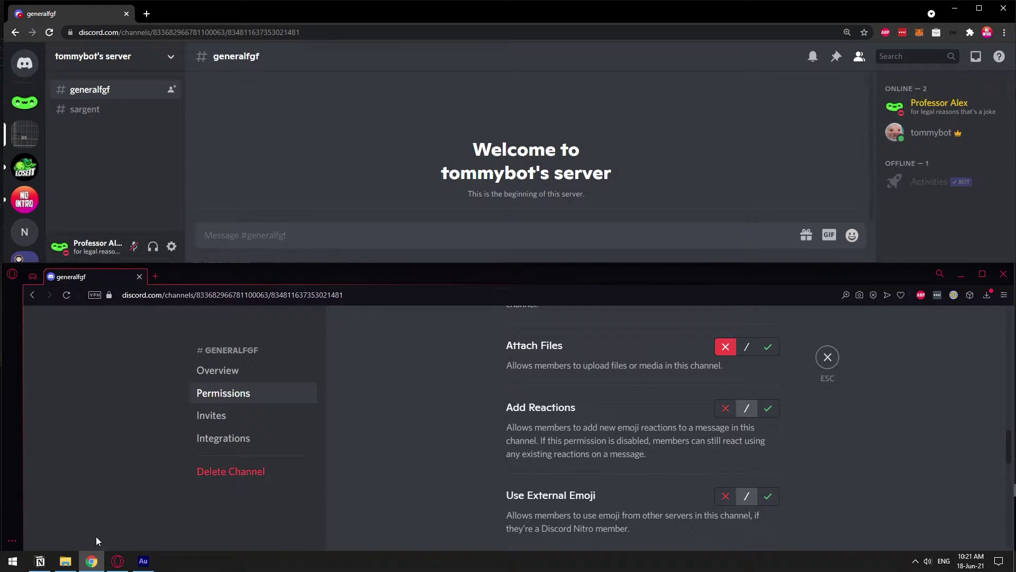
- Try dropping the cat image into the chat again while Attach Files is denied
click(65, 562)
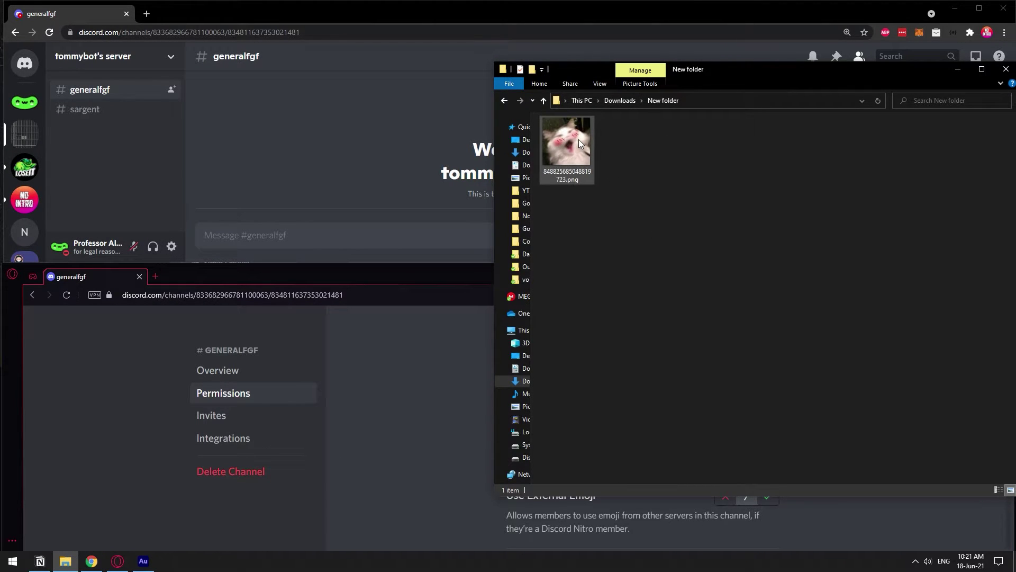
drag(579, 139, 608, 197)
click(476, 222)
- Reset Attach Files to neutral, save, and check the second account's file picker opens again
click(447, 412)
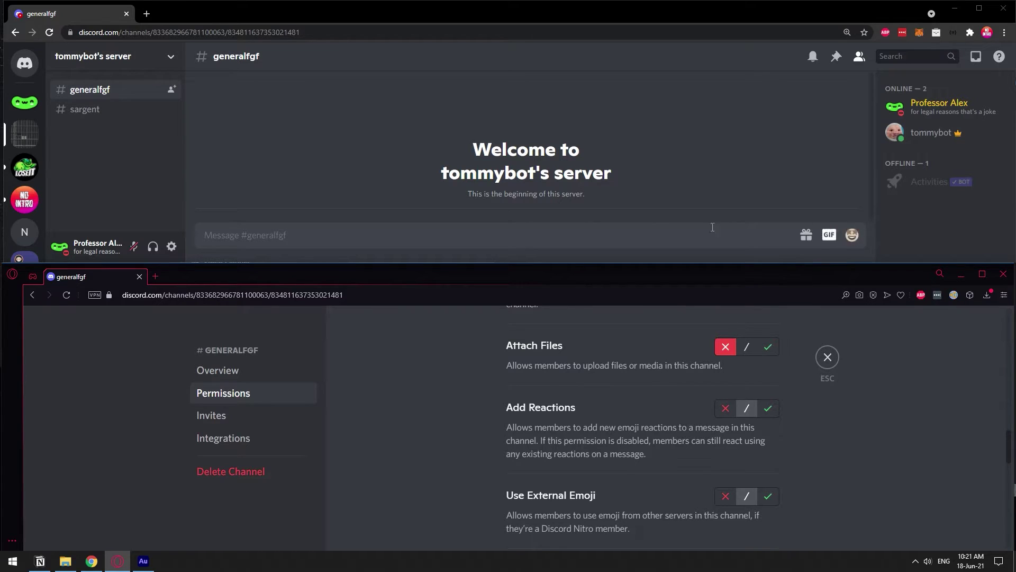
click(747, 348)
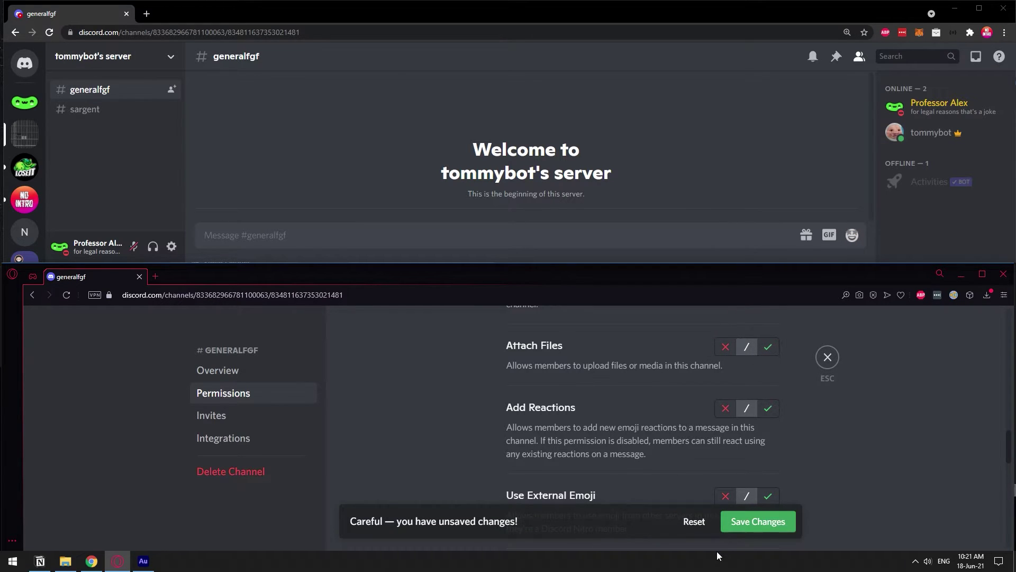
click(749, 504)
click(328, 204)
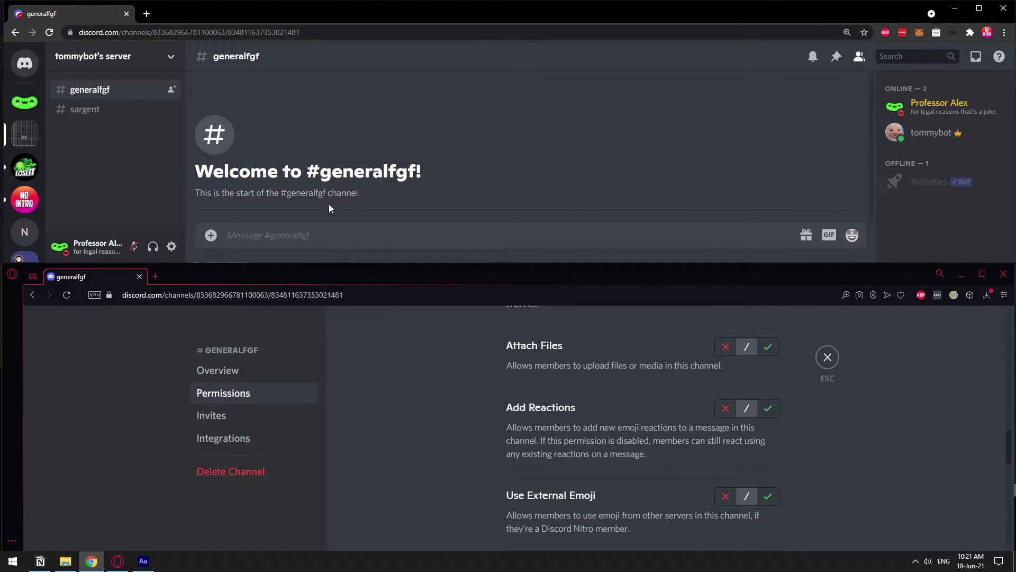
click(211, 235)
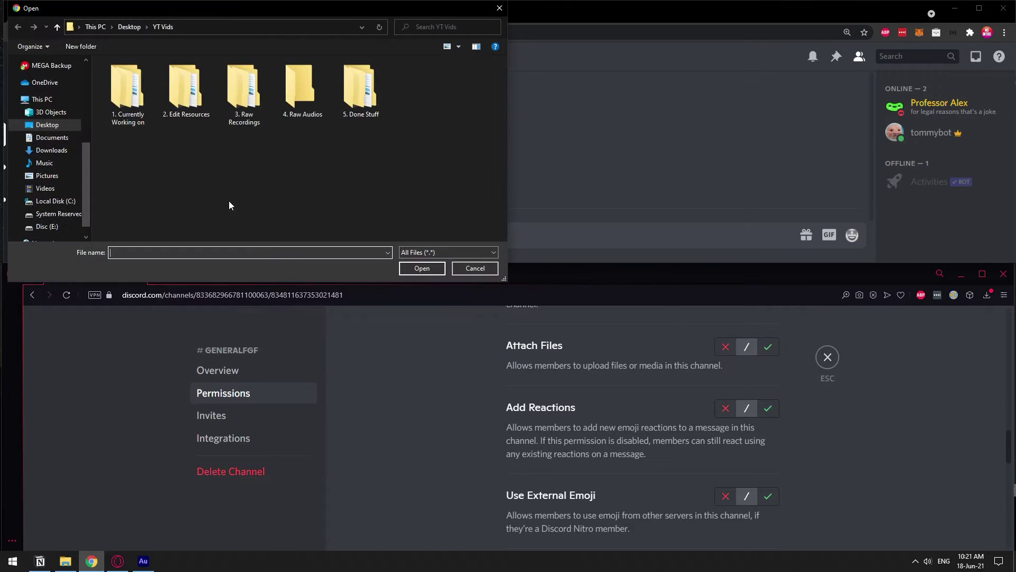
click(473, 268)
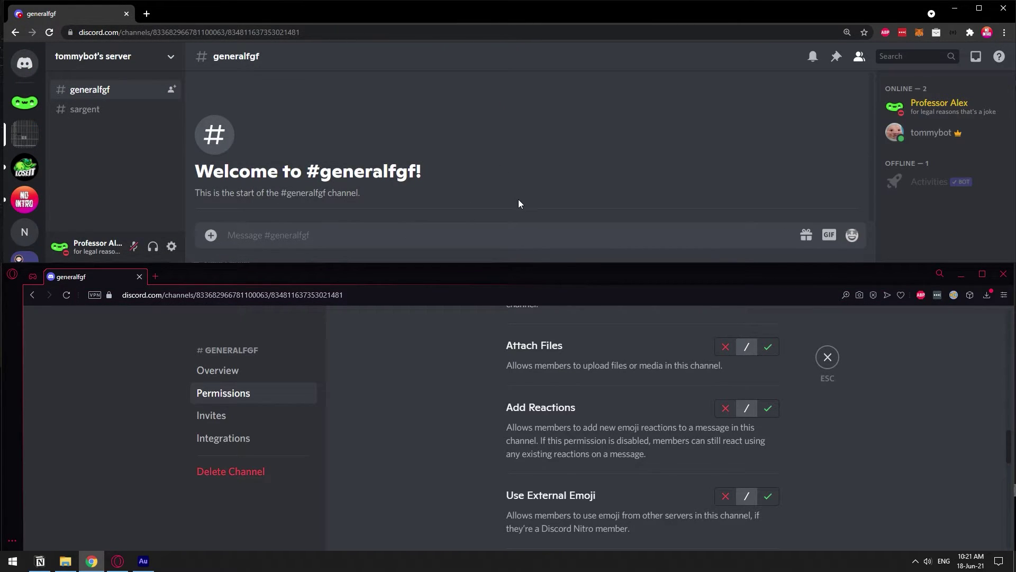